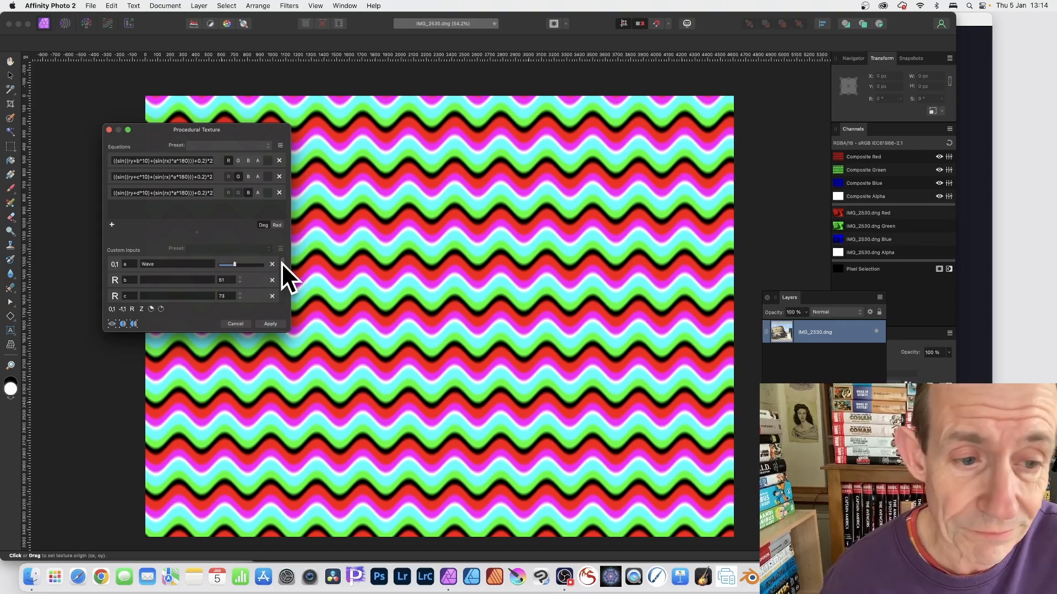
Discard the open procedural texture, start a new Procedural Texture filter on the photo and load the Waves preset
click(239, 323)
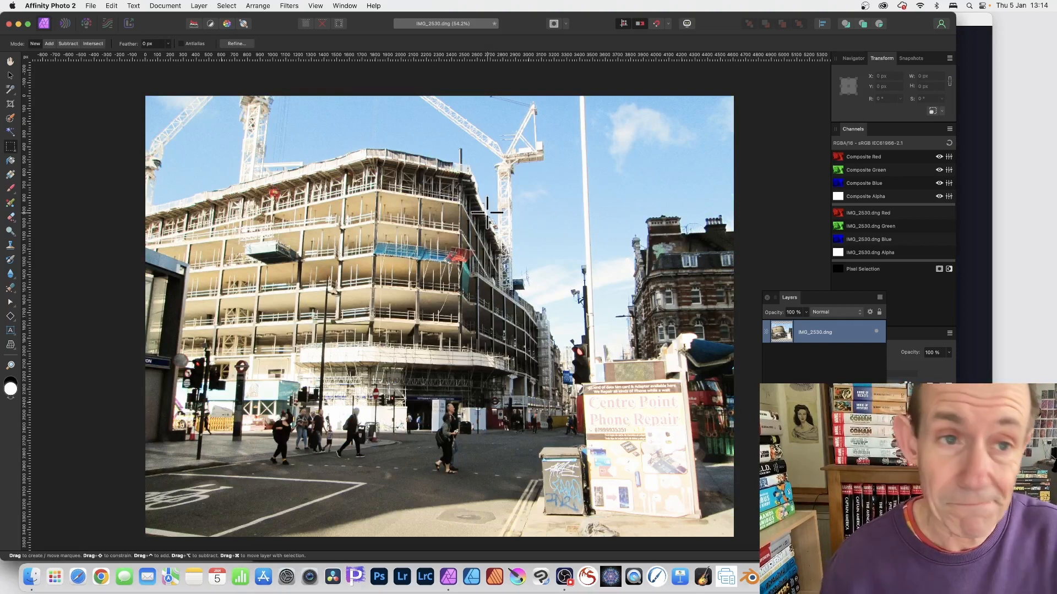
click(290, 2)
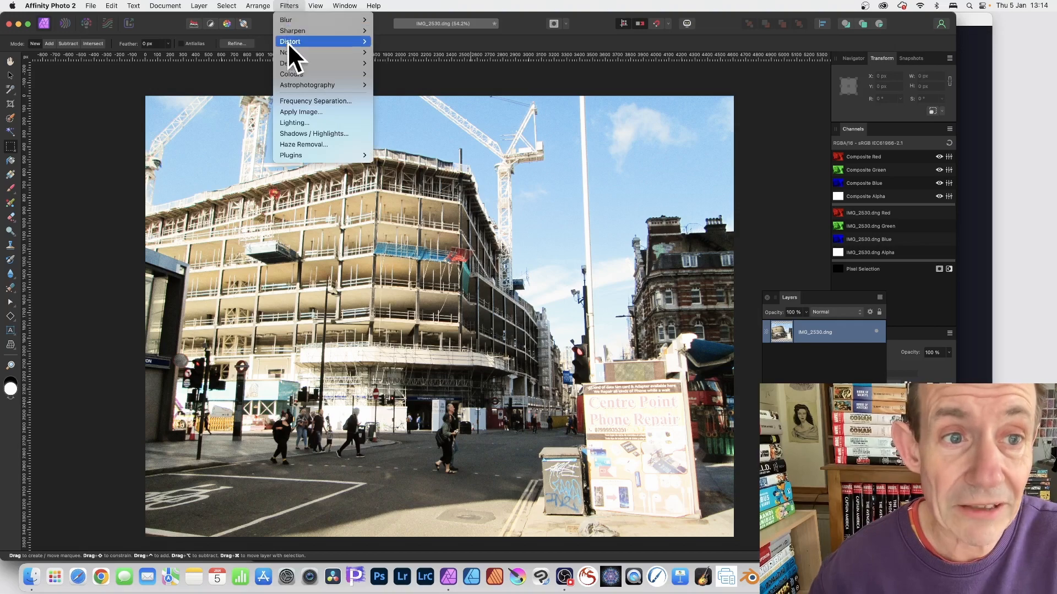
mouse_move(290, 73)
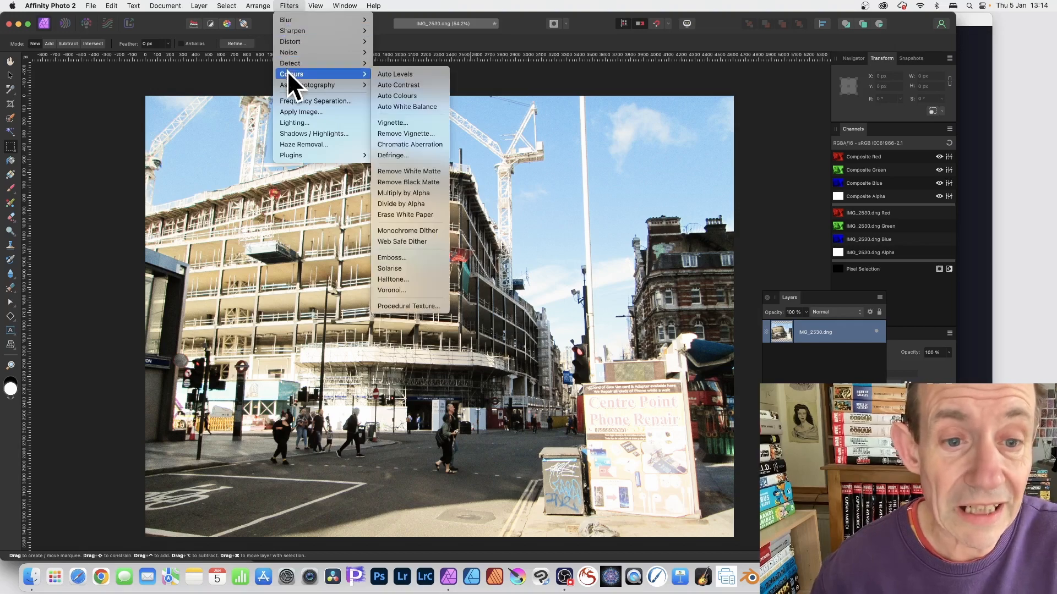
click(418, 307)
drag(709, 337, 402, 116)
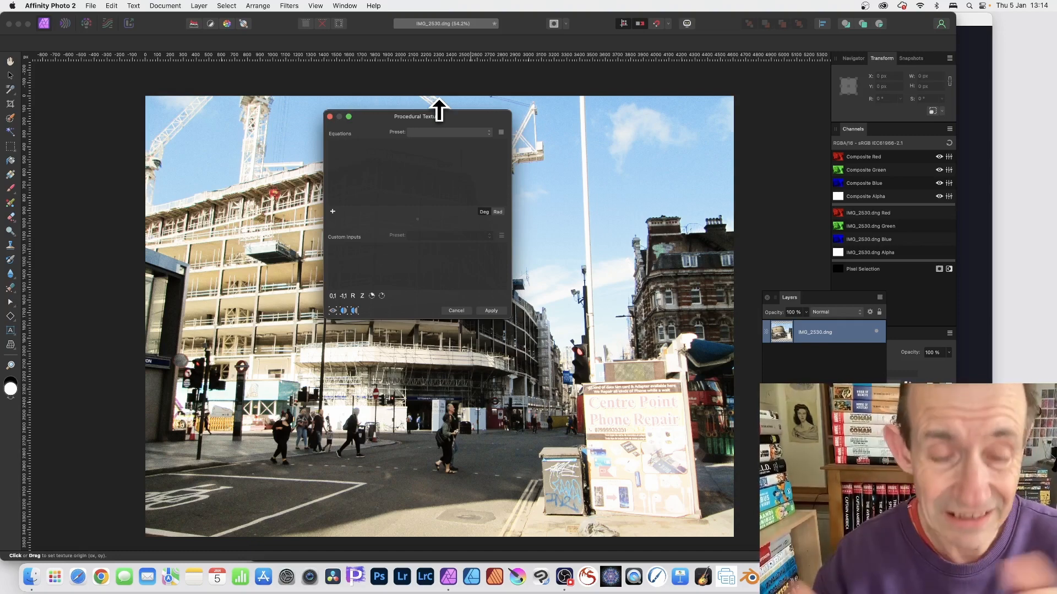
click(464, 131)
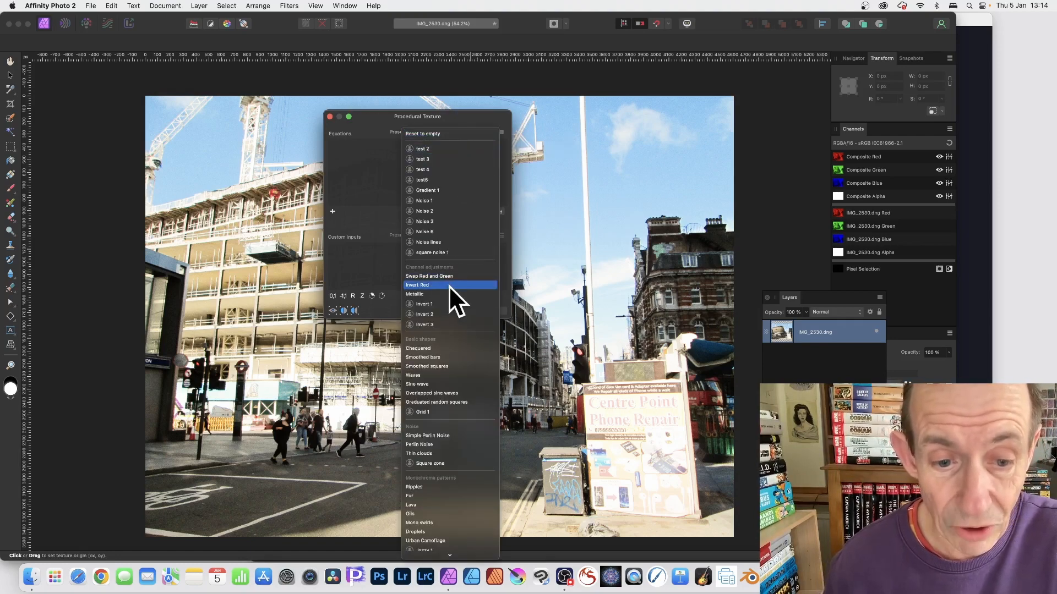
click(429, 372)
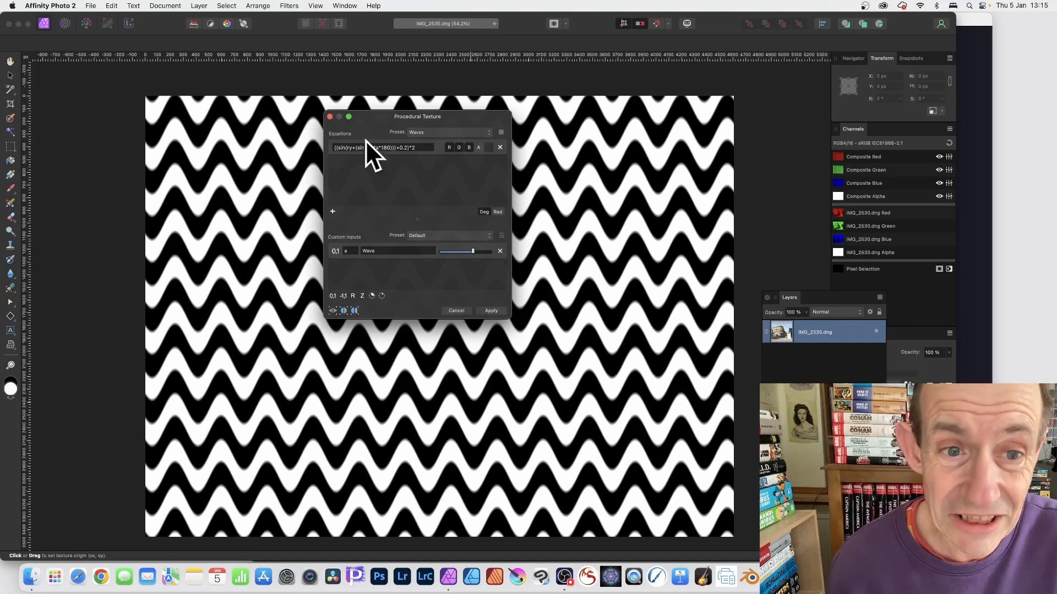
Shift the texture origin slightly and add "+b" after "ry" in the Waves equation
click(353, 148)
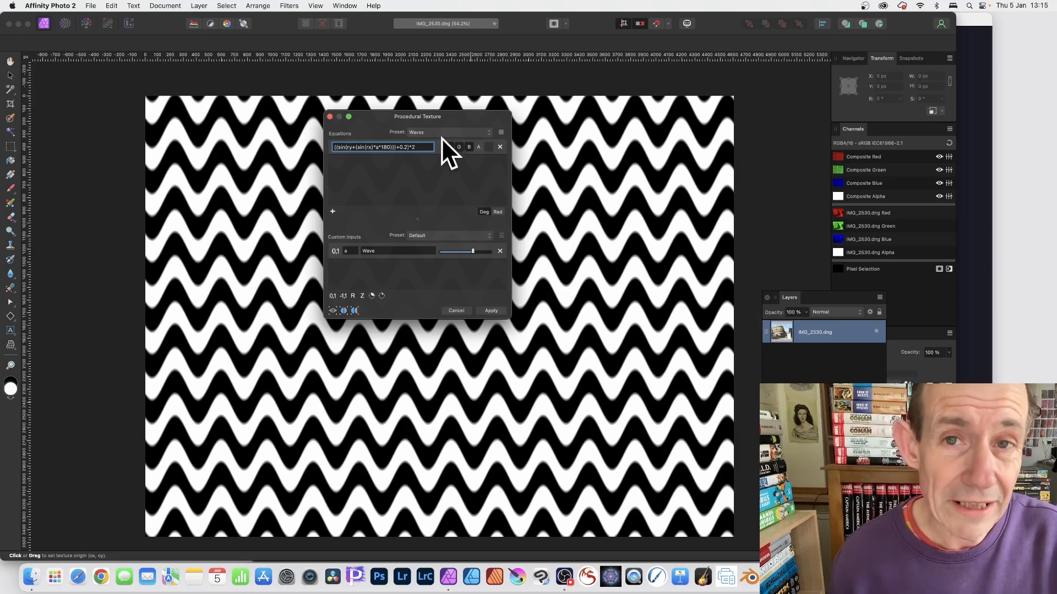
drag(260, 163, 224, 182)
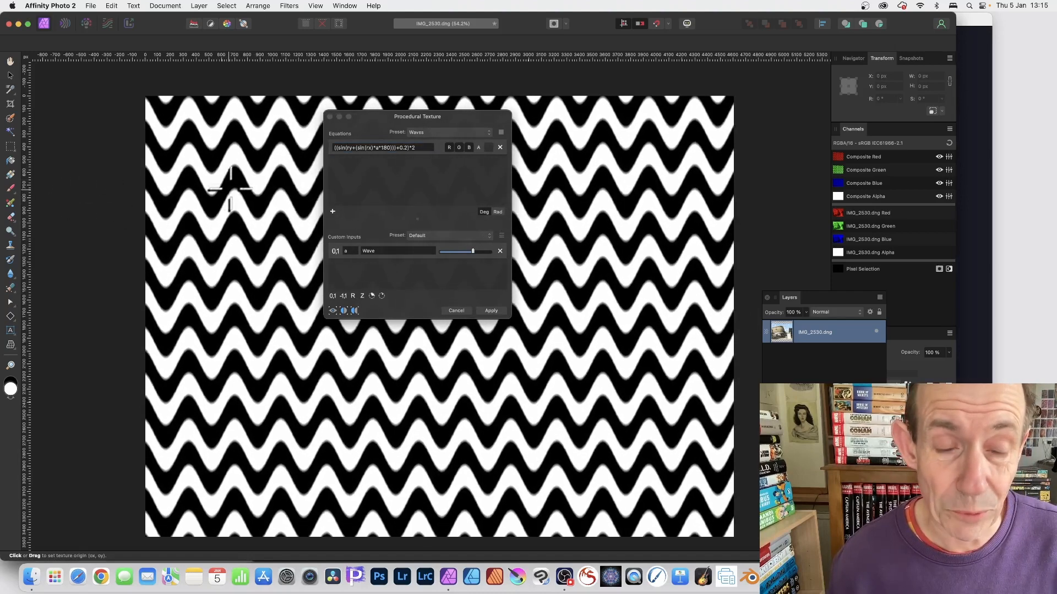
click(352, 147)
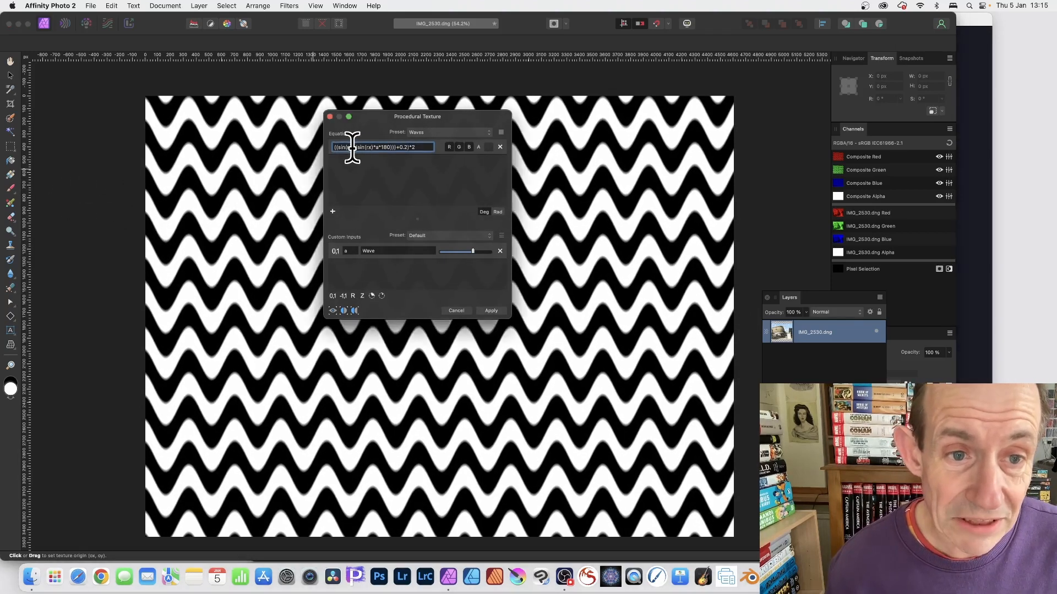
drag(352, 148, 424, 147)
click(353, 147)
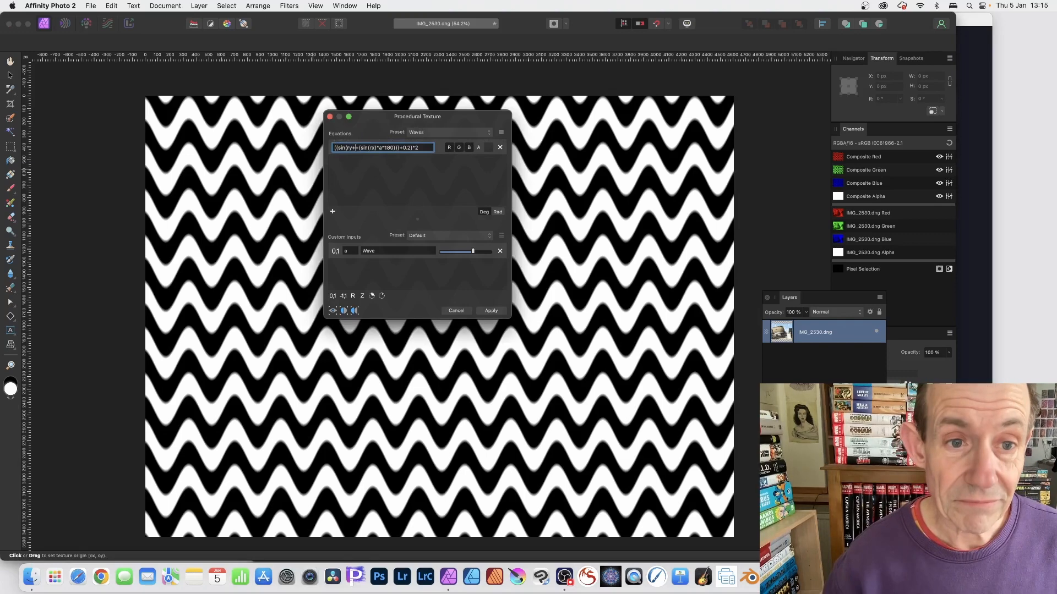
text(b)
key(Return)
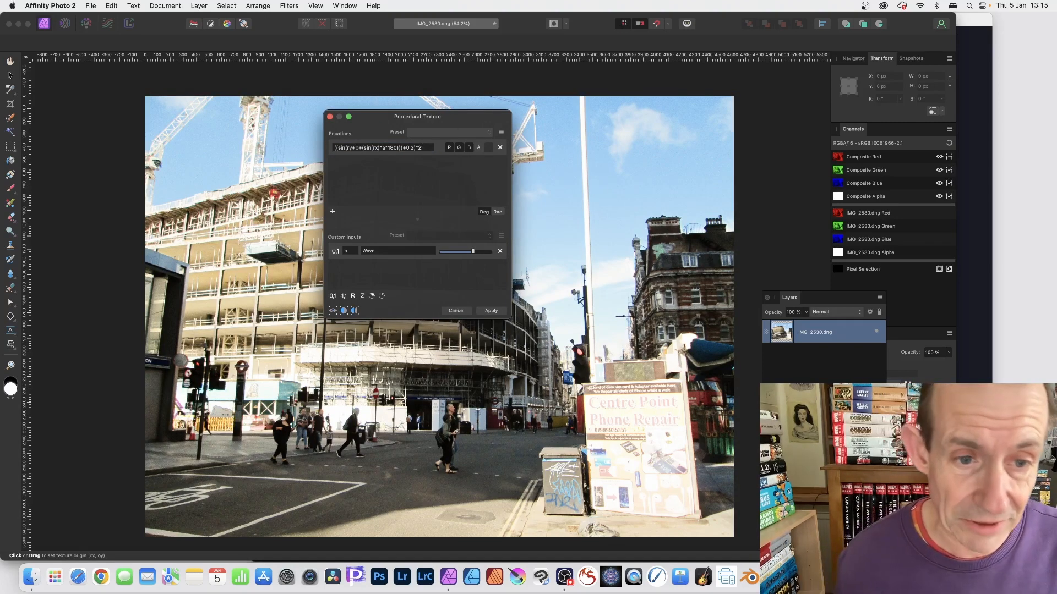
Add a real-number custom input b and raise its value to 60
click(352, 296)
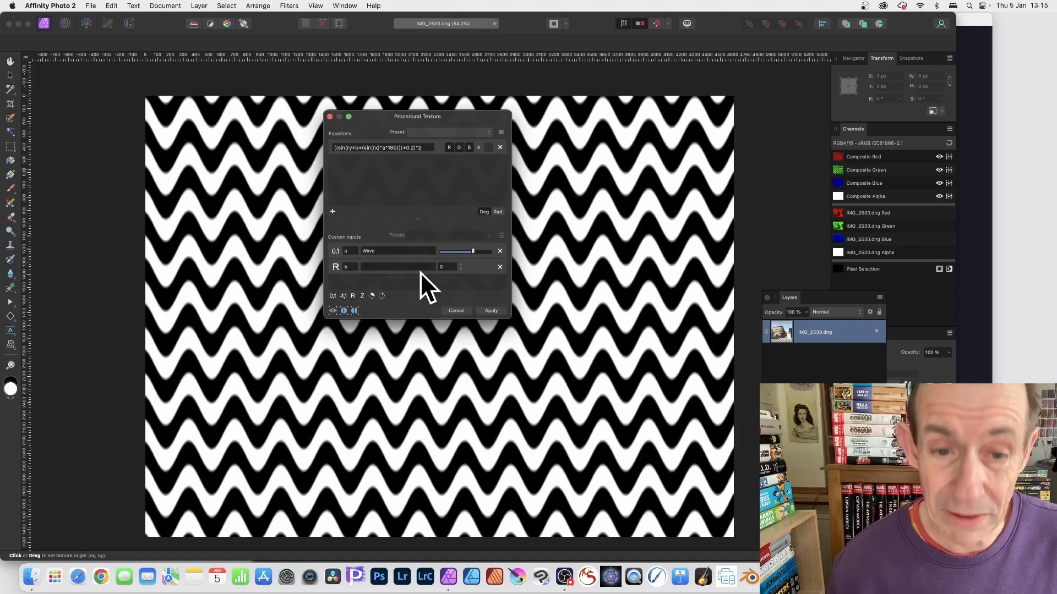
click(461, 265)
click(461, 266)
click(461, 265)
click(461, 265)
click(461, 266)
click(461, 265)
click(461, 266)
click(461, 266)
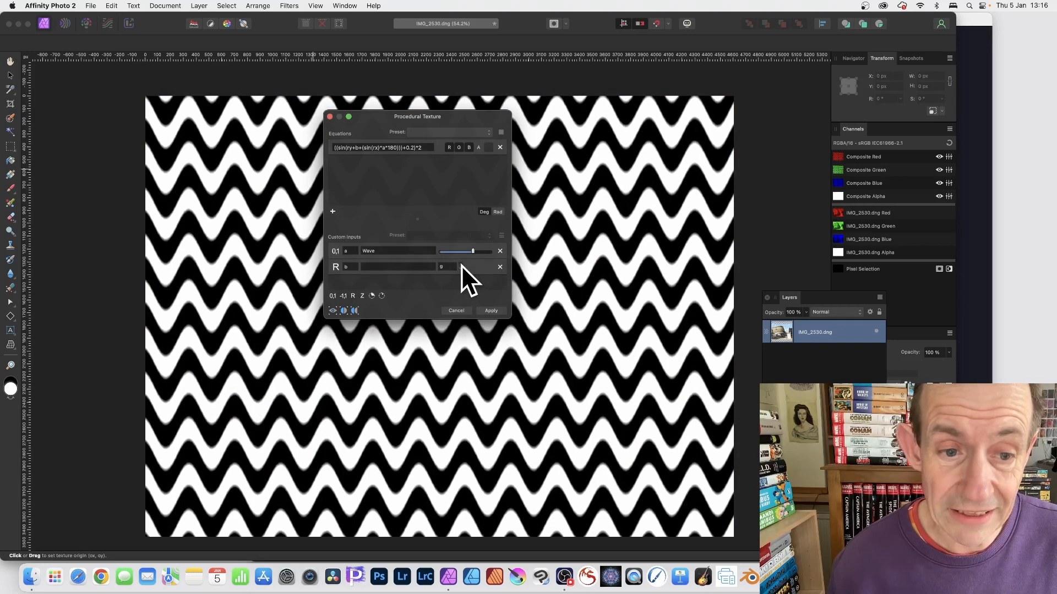
drag(461, 265, 461, 265)
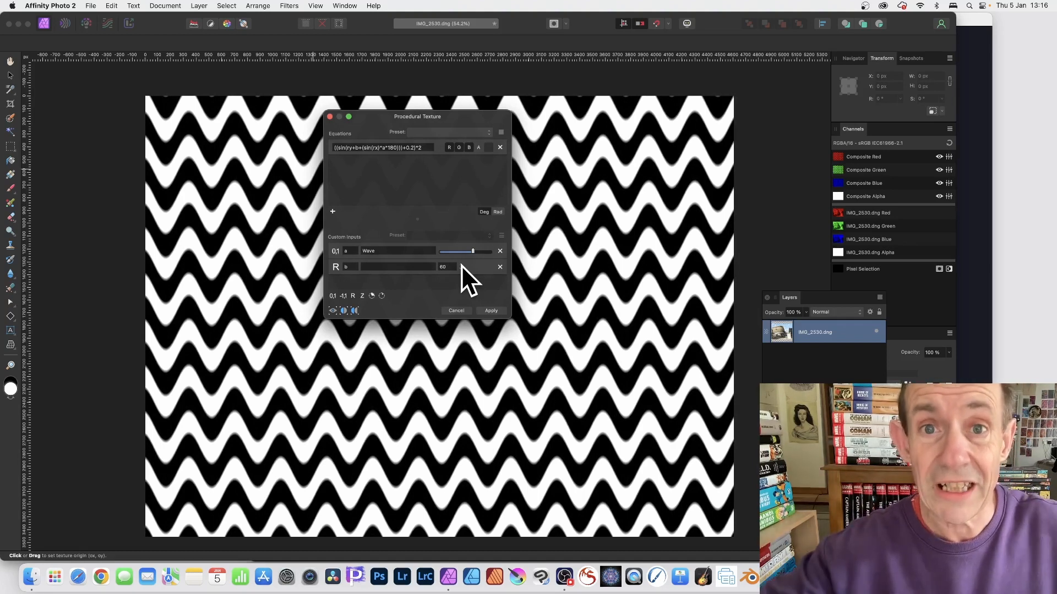
Multiply b by 10 in the equation so the term reads "ry+b*10"
click(357, 147)
text(+b)
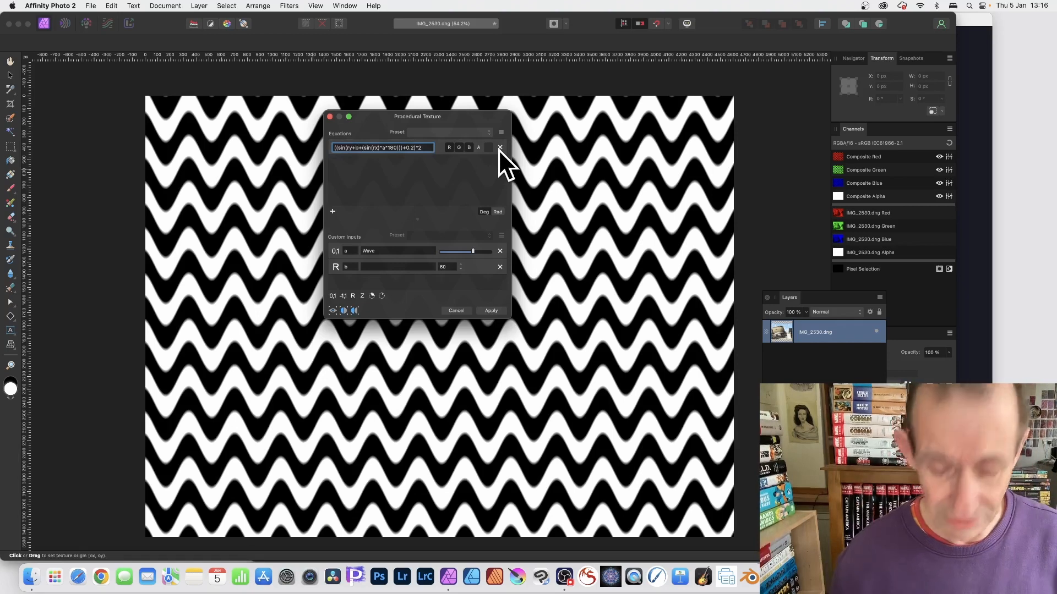
text(*)
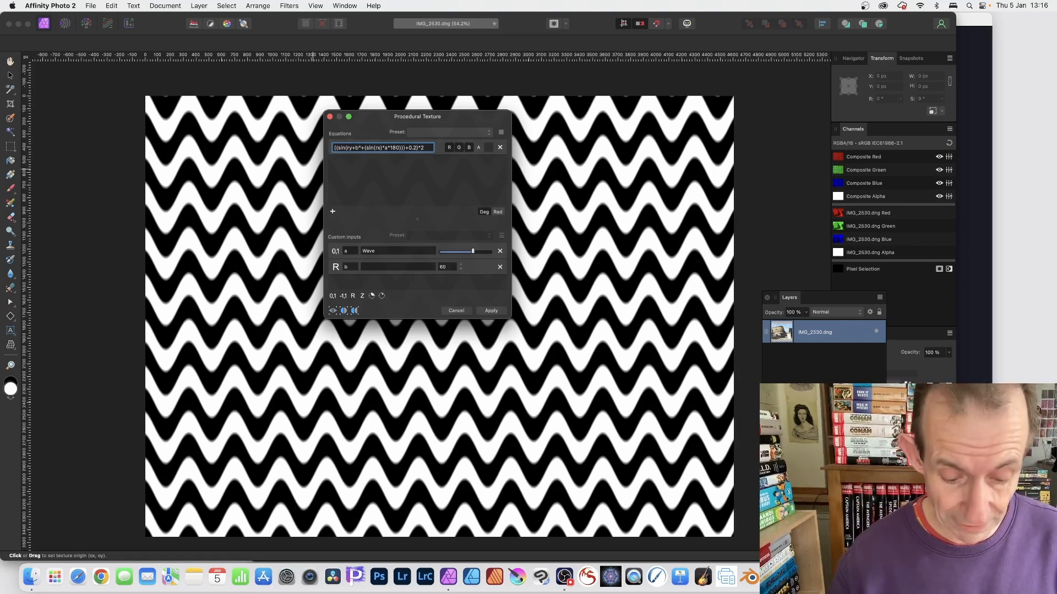
text(10)
key(Return)
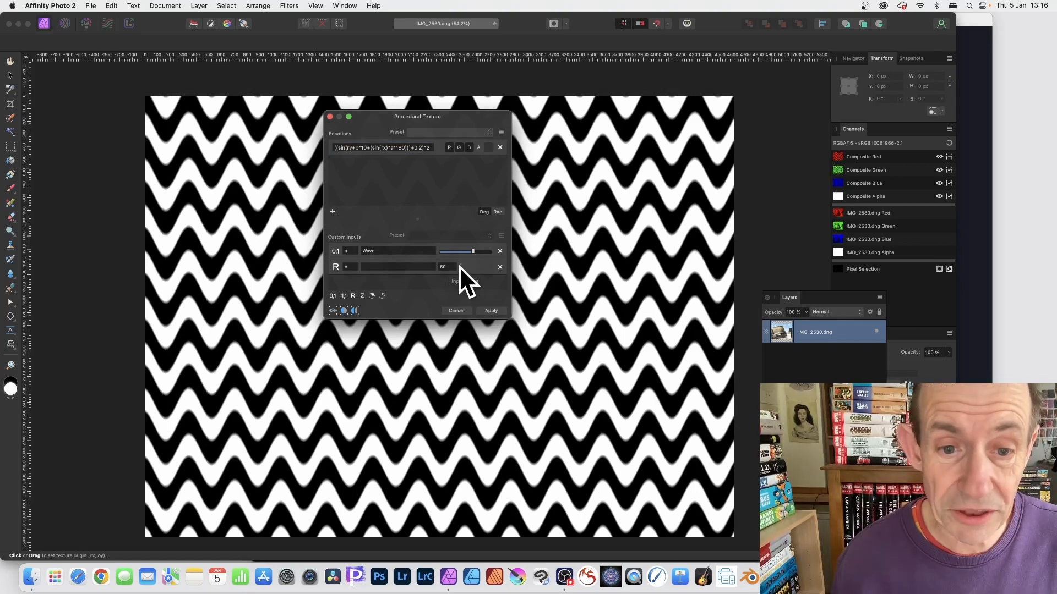
Test the wave shift by stepping input b up to 65 and entering 300
click(462, 267)
click(462, 267)
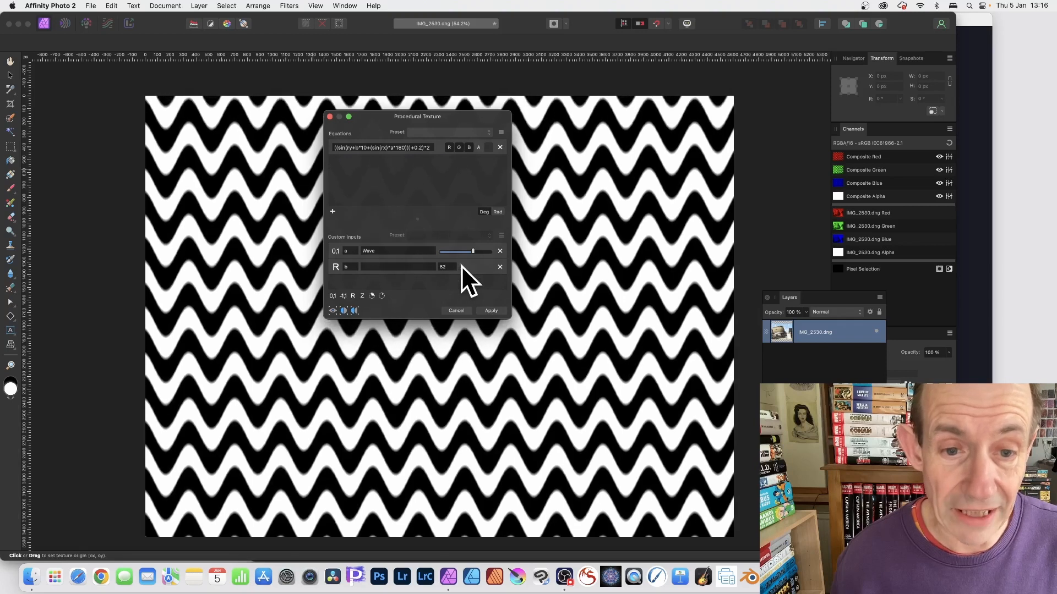
click(461, 265)
click(462, 265)
click(461, 265)
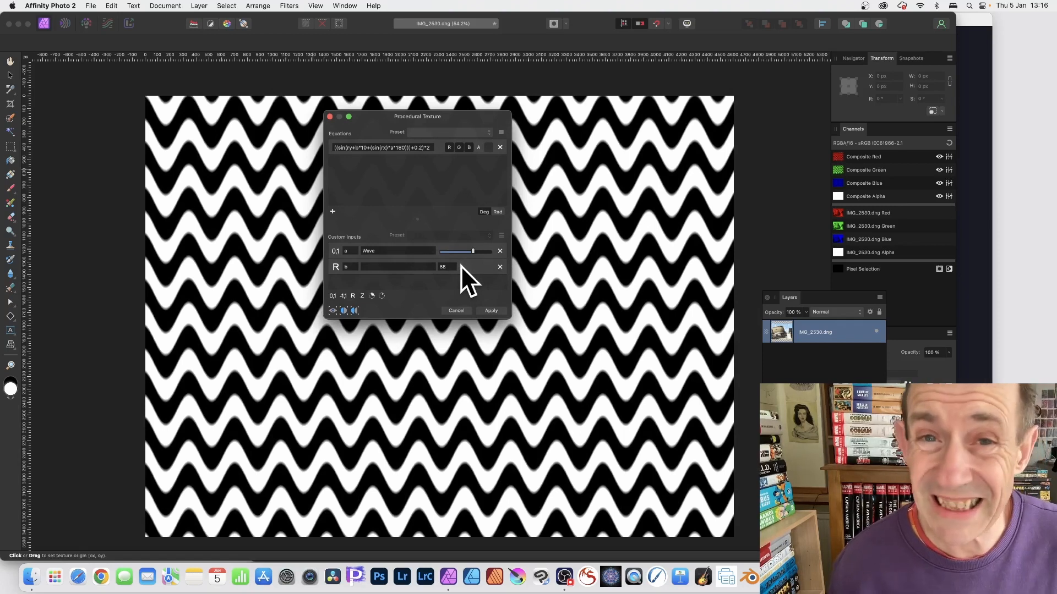
click(442, 267)
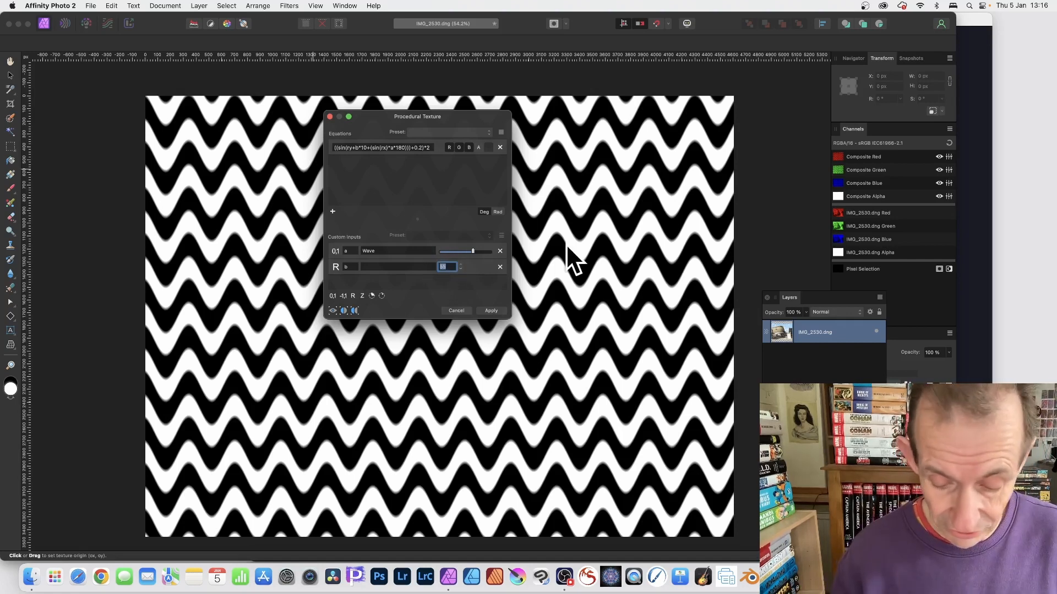
text(300)
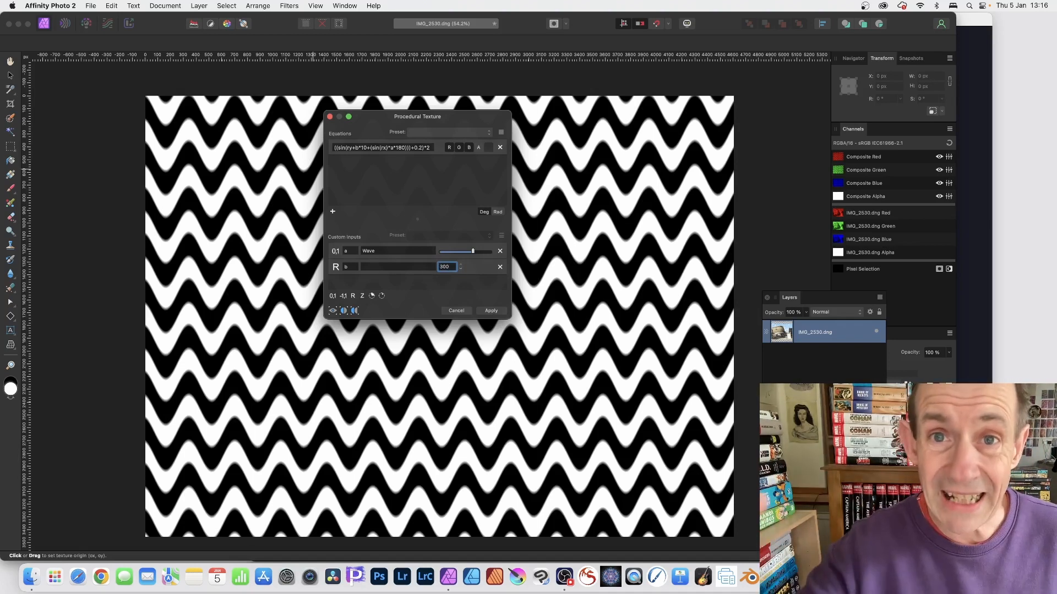
key(Return)
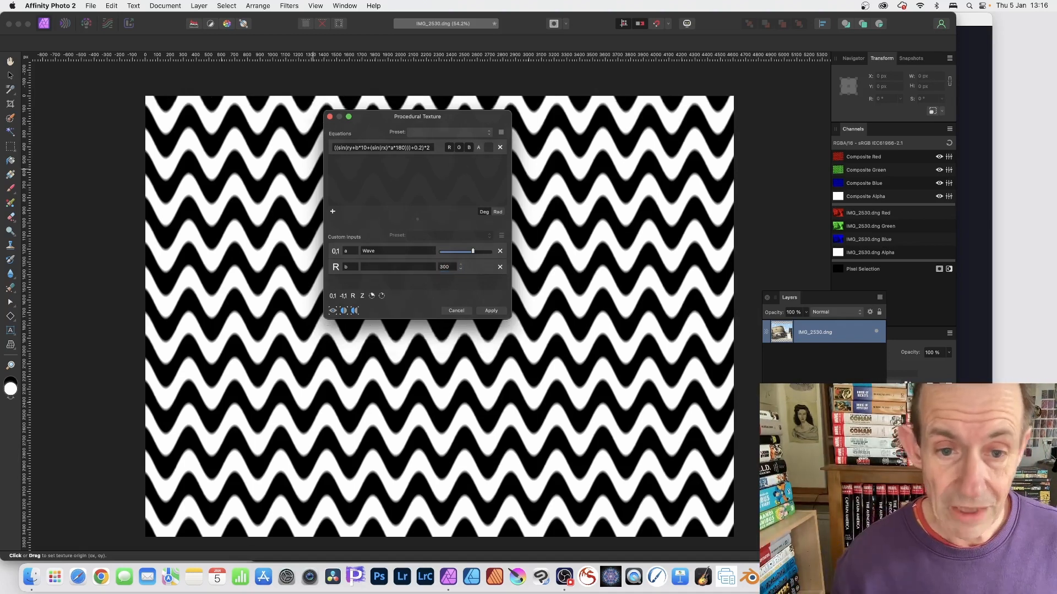
Set custom input b to 10 and step it up to 16
click(446, 267)
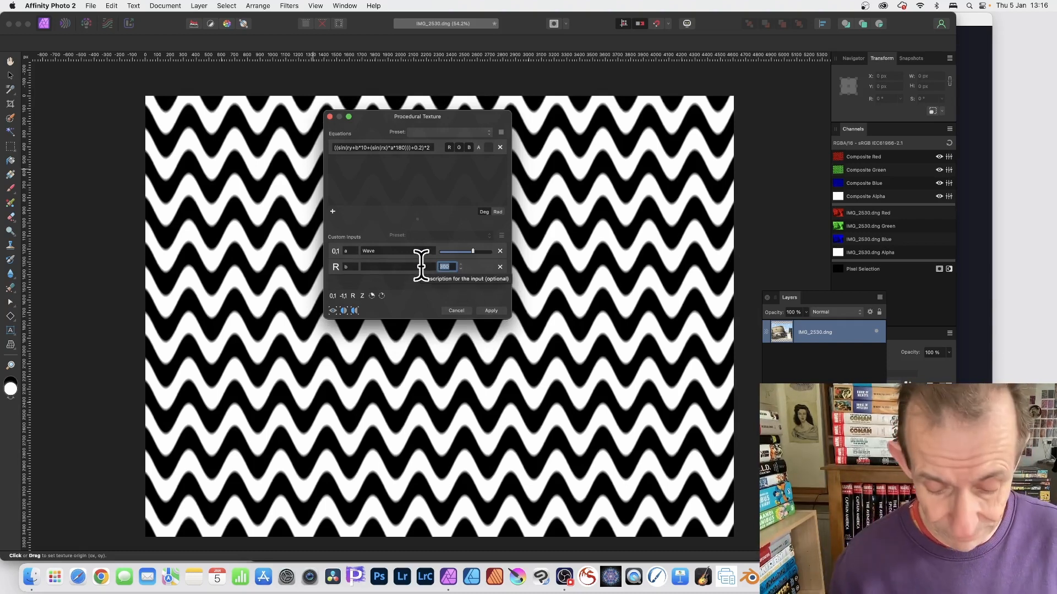
text(10)
key(Return)
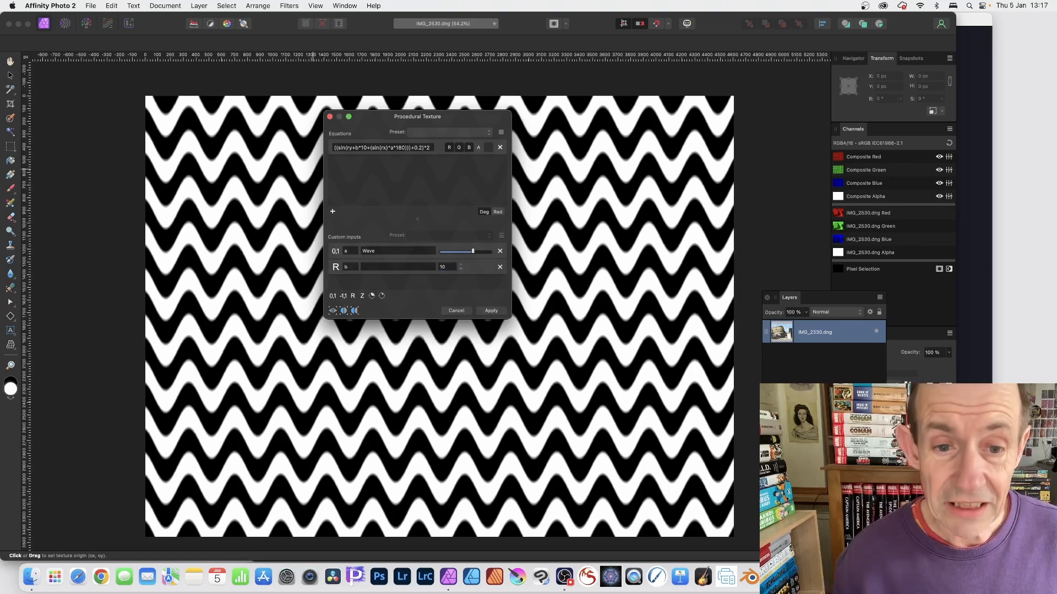
click(460, 265)
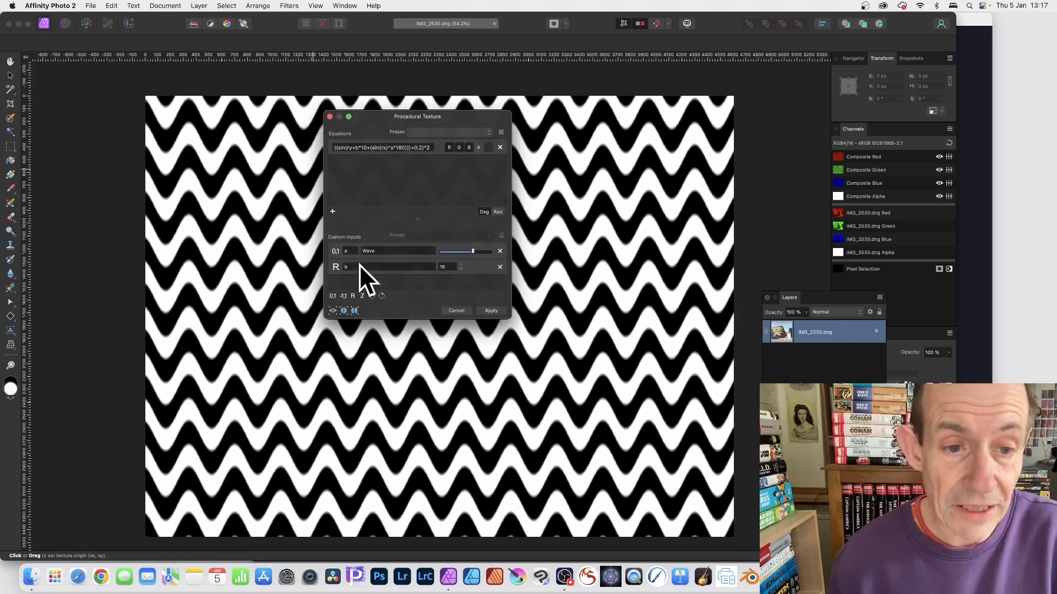
Remove the green and blue channels from the equation, leaving only red, and raise input b to 27
click(460, 148)
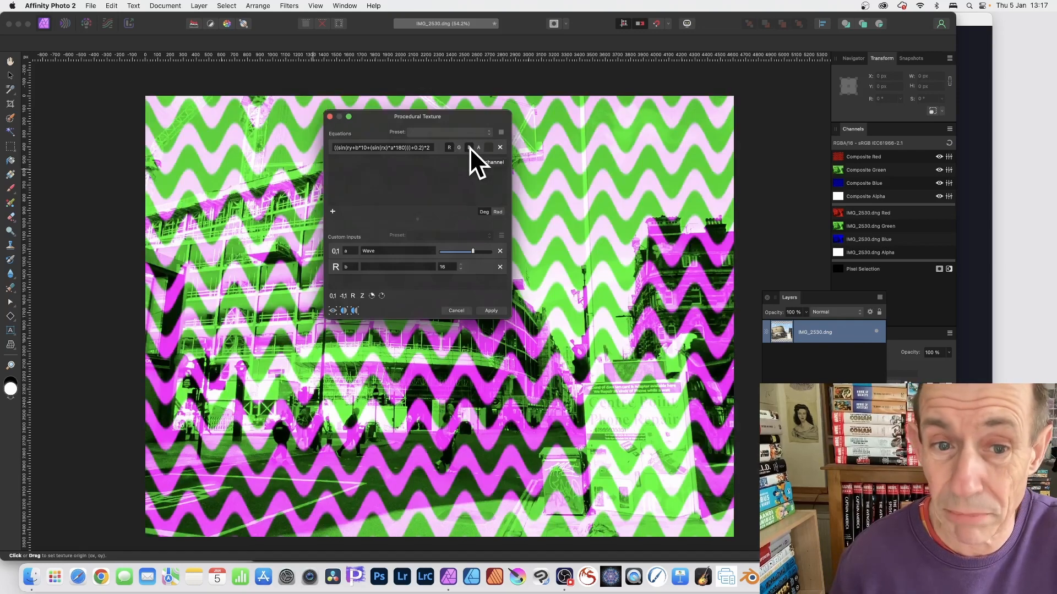
click(469, 147)
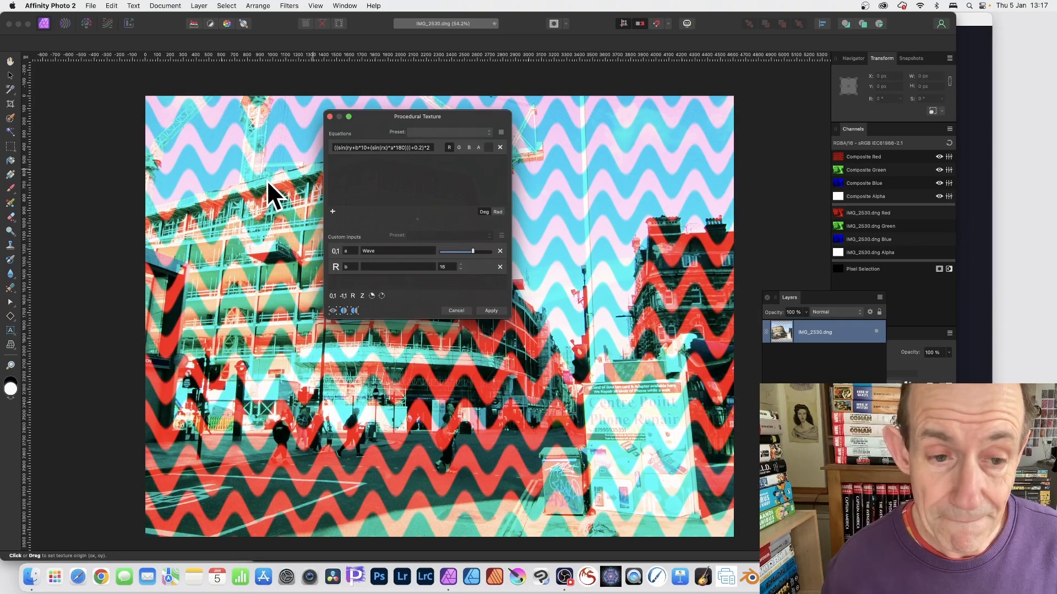
click(461, 264)
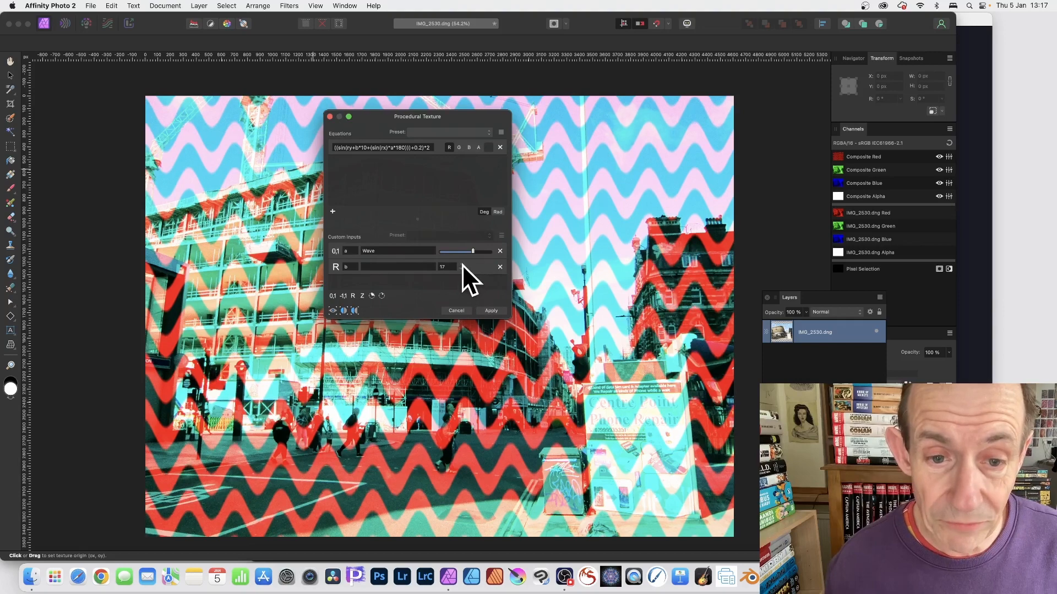
click(461, 264)
click(461, 264)
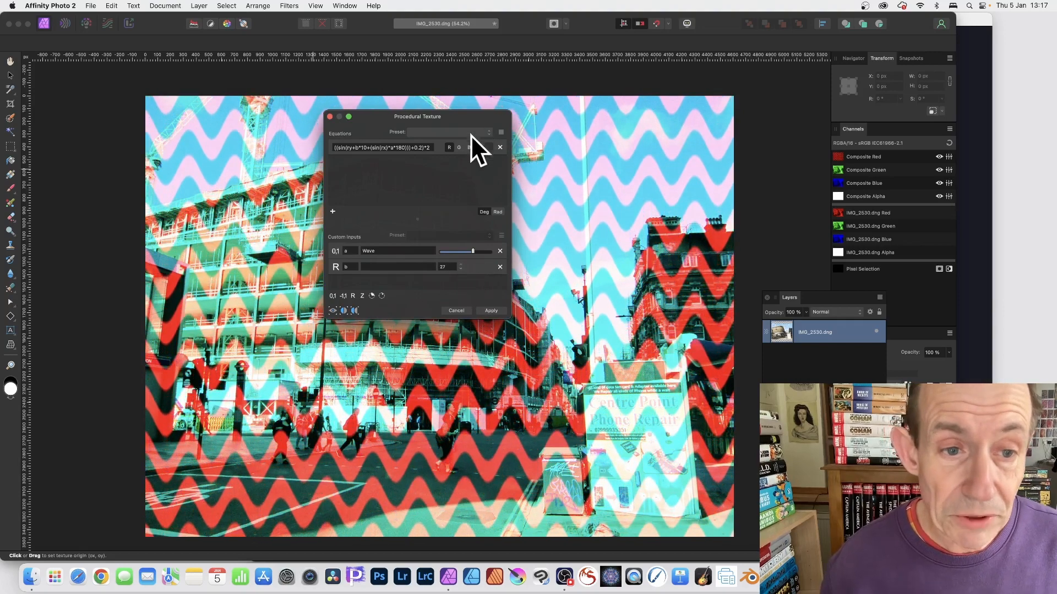
Add two more equations, one for the green channel and one for the blue, and widen the Procedural Texture dialog
click(333, 212)
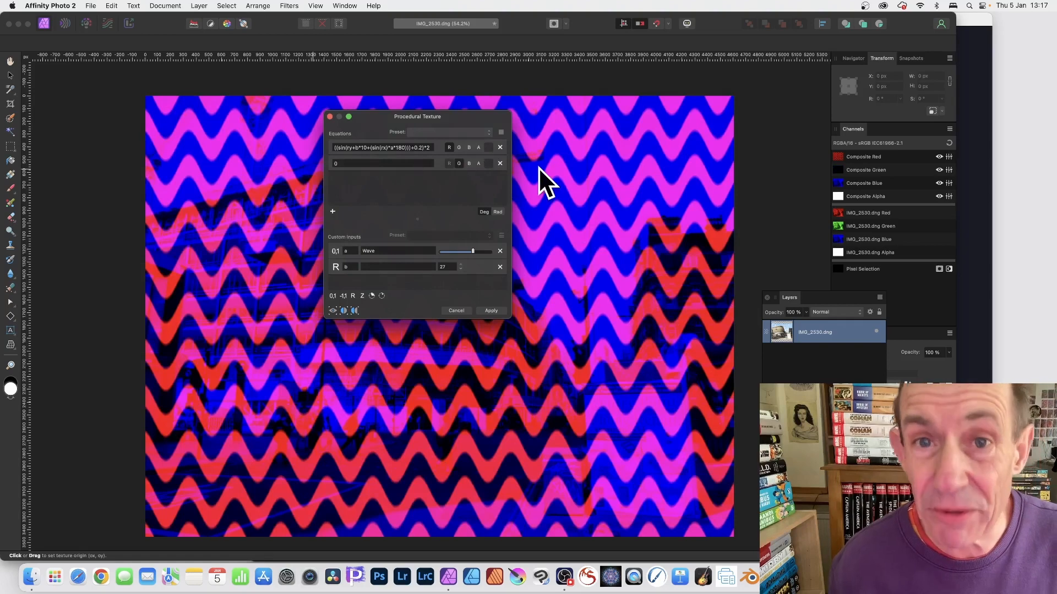
click(332, 211)
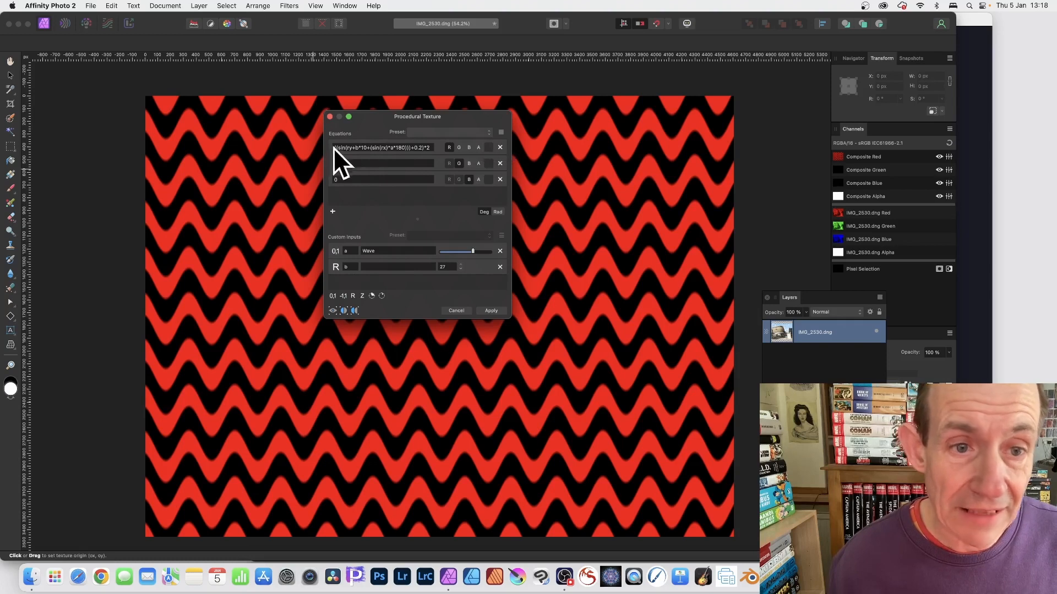
drag(512, 322, 559, 292)
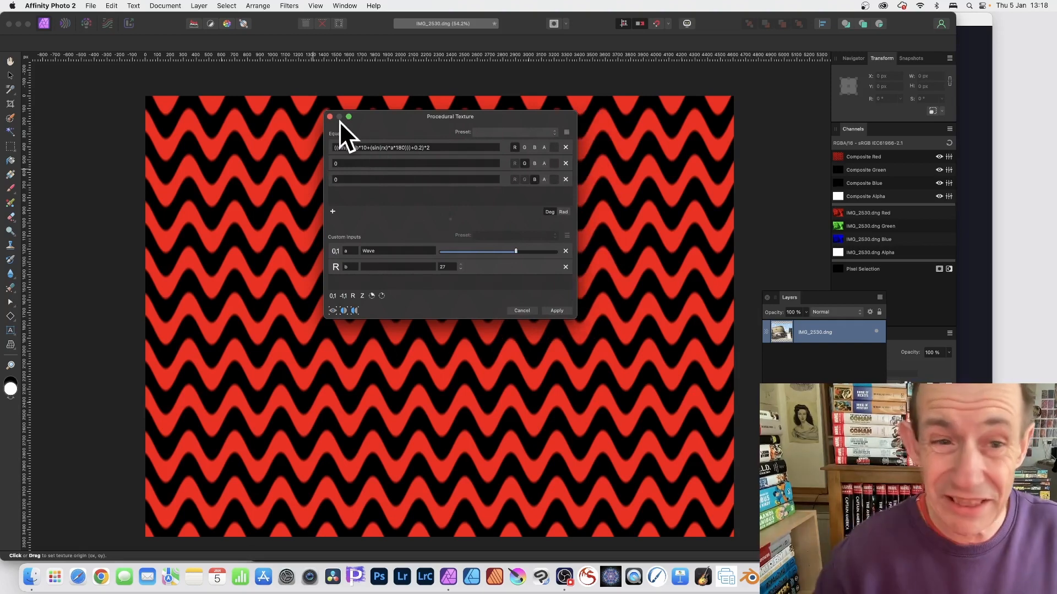
Copy the red channel's wave equation into the green and blue channel equations
click(439, 144)
key(super+c)
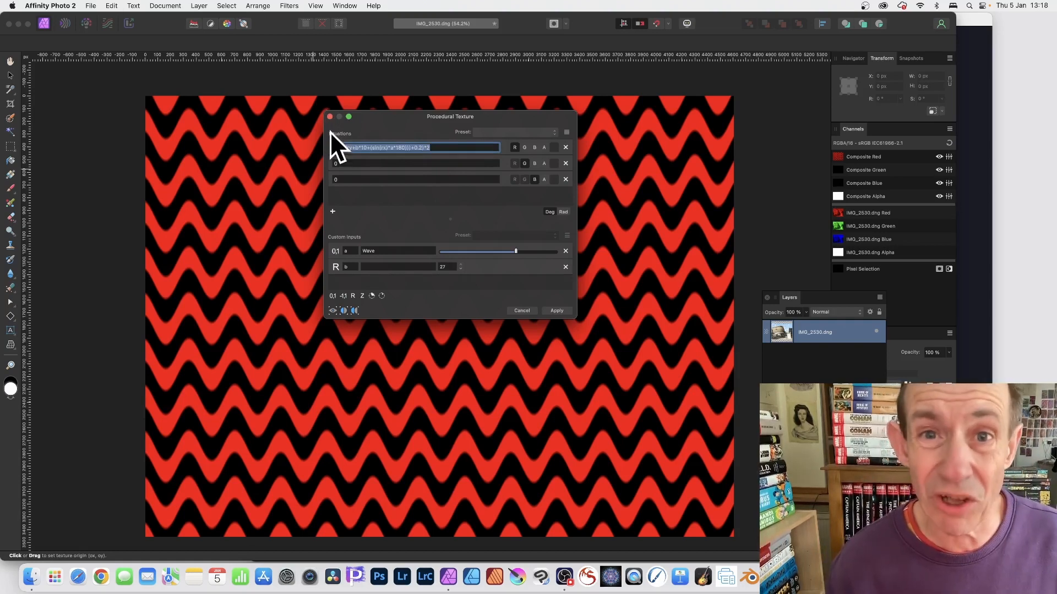
key(Tab)
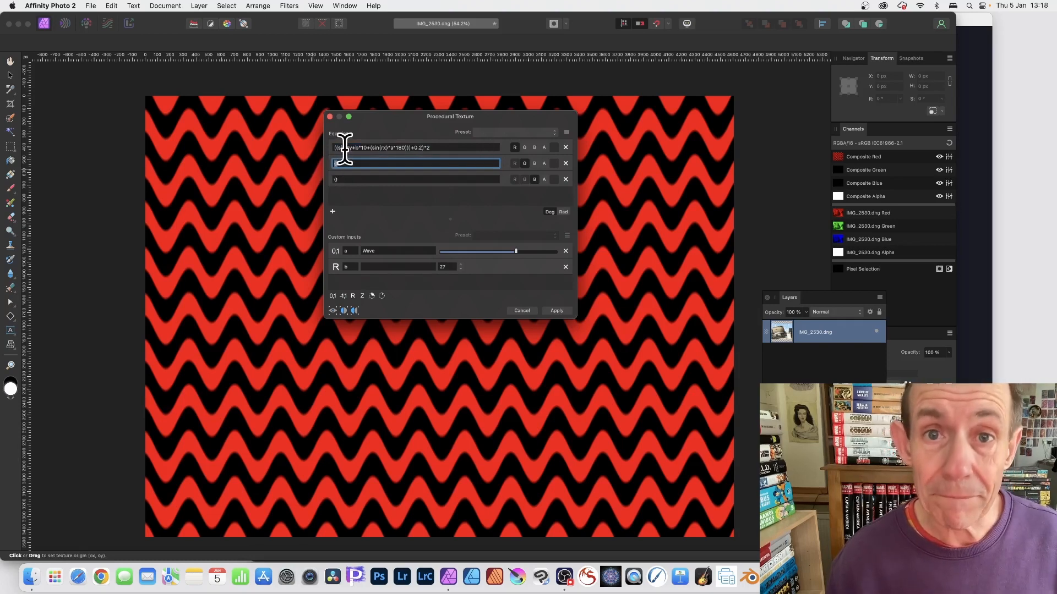
key(super+v)
click(349, 178)
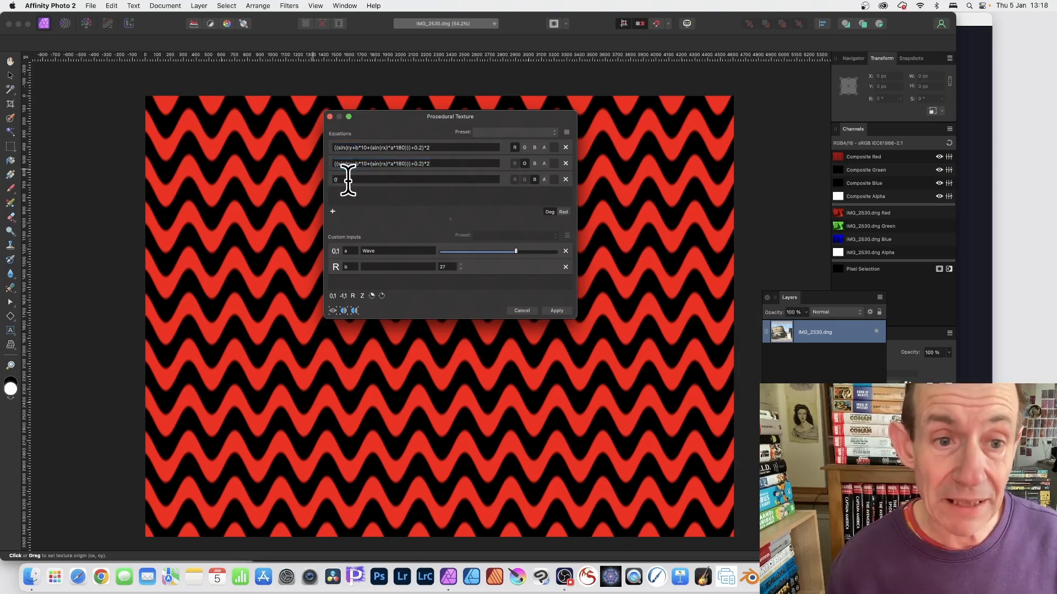
key(super+v)
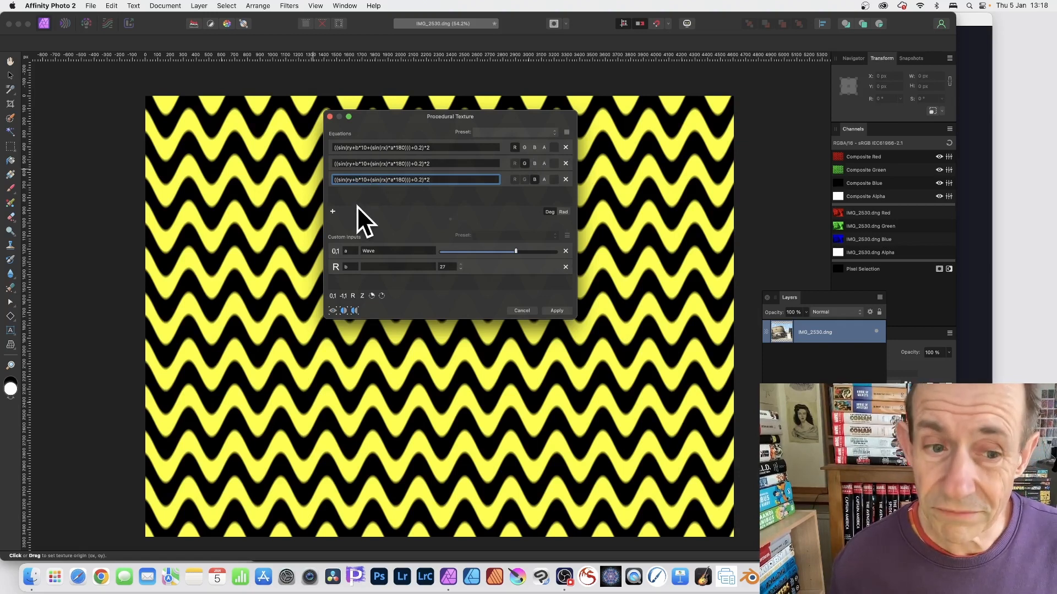
Enlarge the Procedural Texture dialog, move it off the pattern and add two real-number custom inputs, c and d
drag(424, 320, 413, 392)
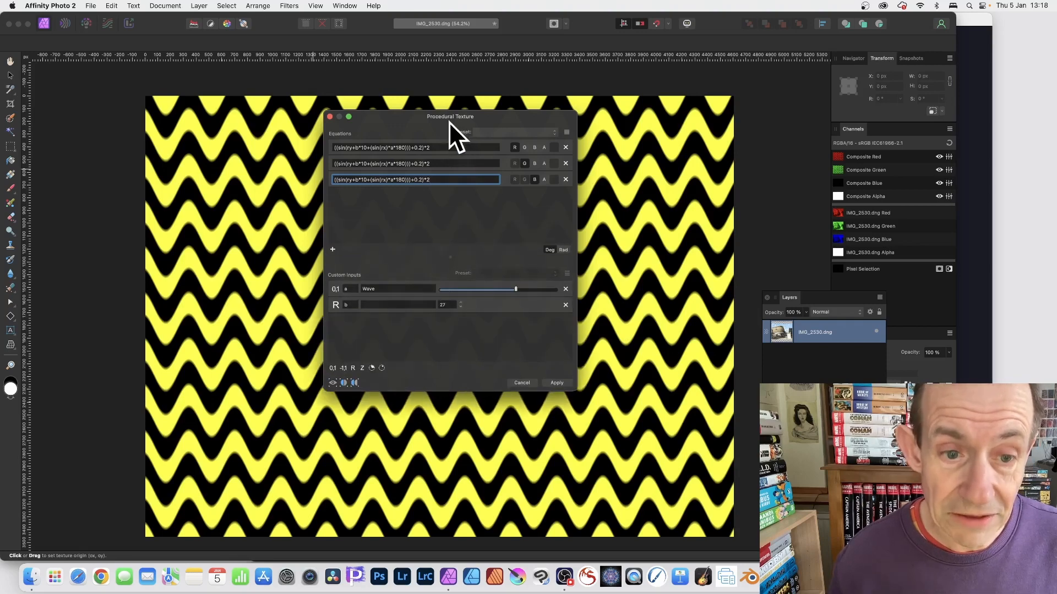
drag(444, 117, 210, 80)
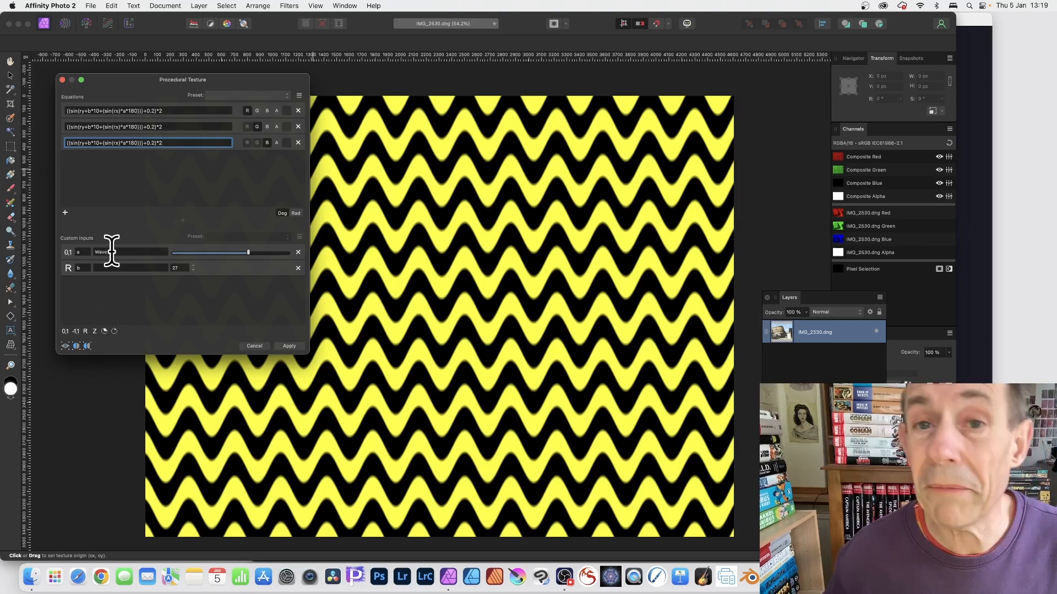
click(87, 332)
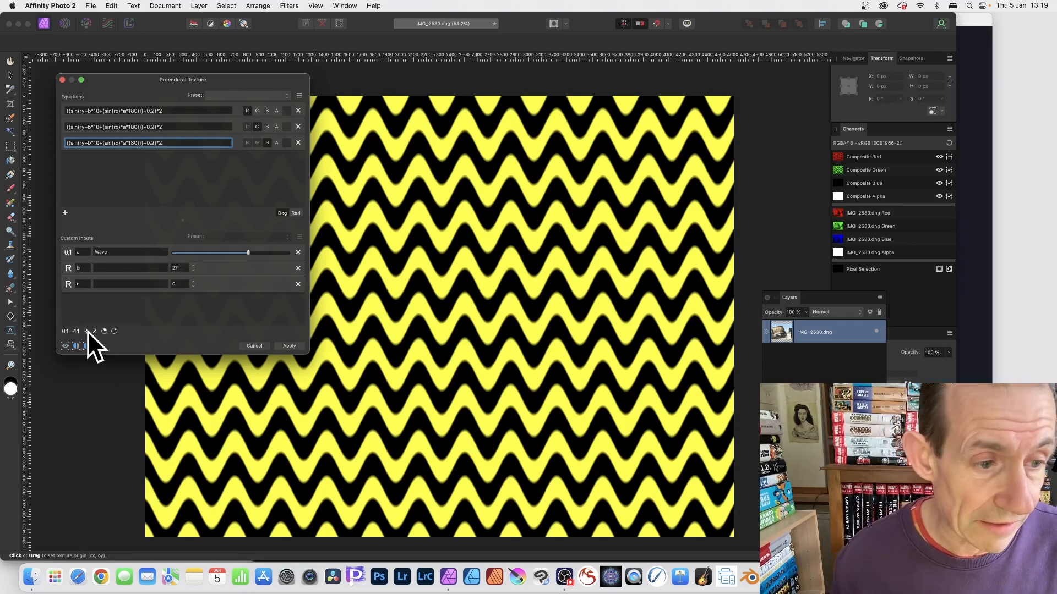
click(87, 331)
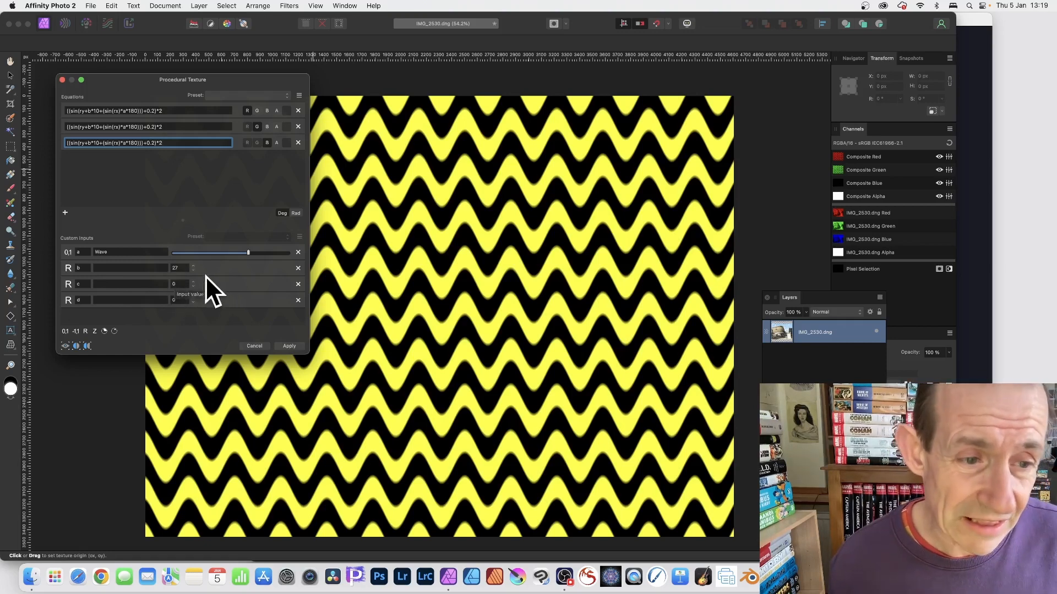
Set custom input c to 12 and custom input d to 40
click(177, 284)
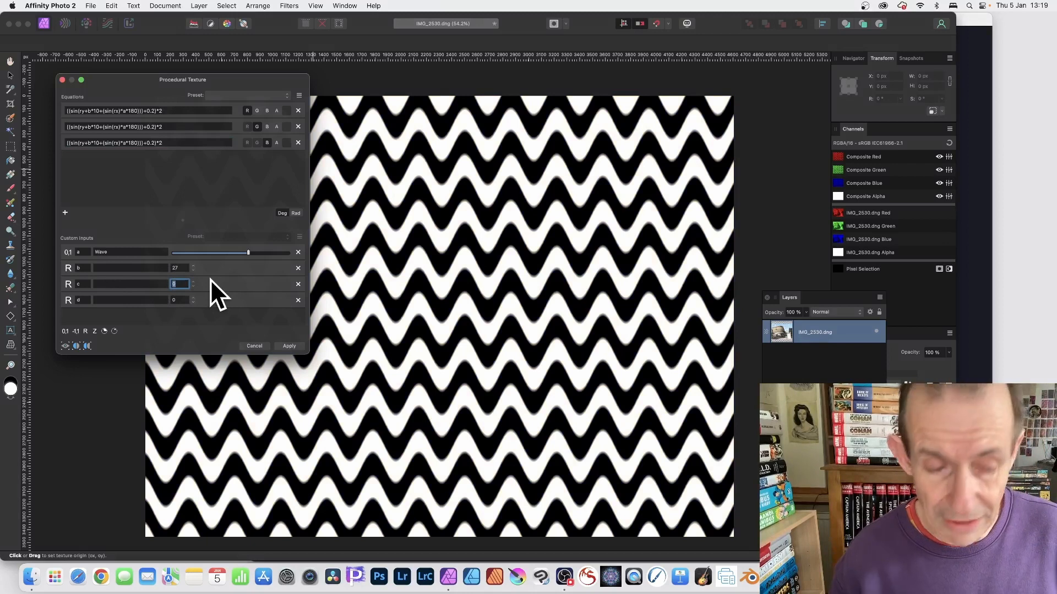
text(10)
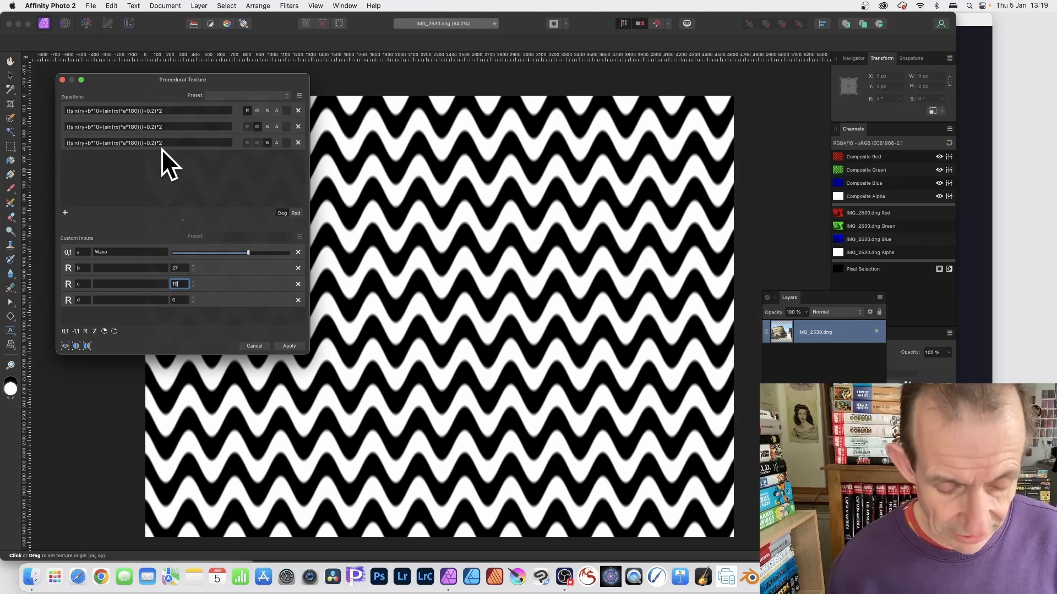
text(12)
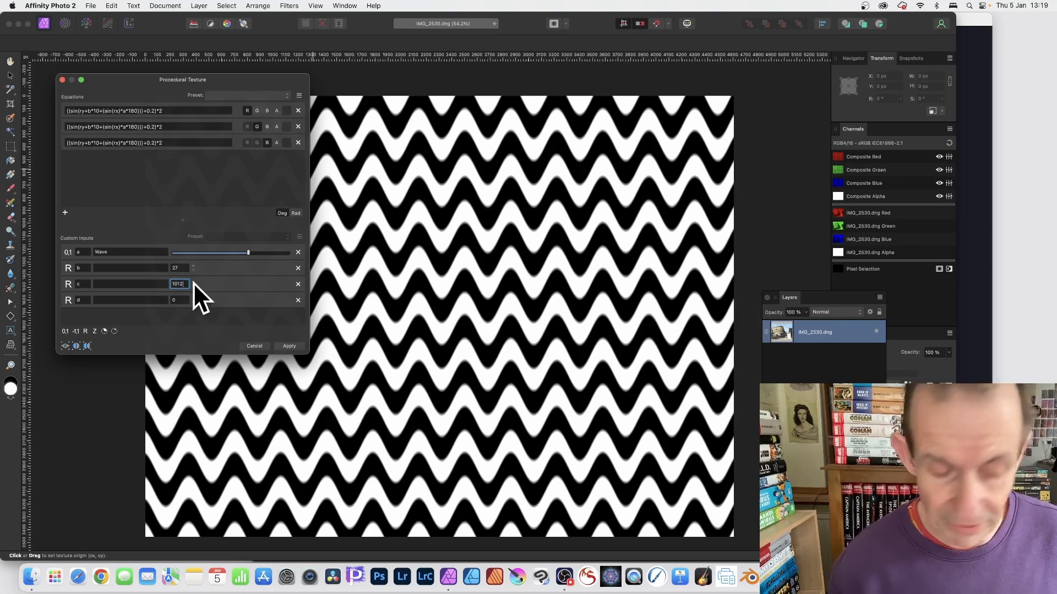
drag(186, 284, 155, 283)
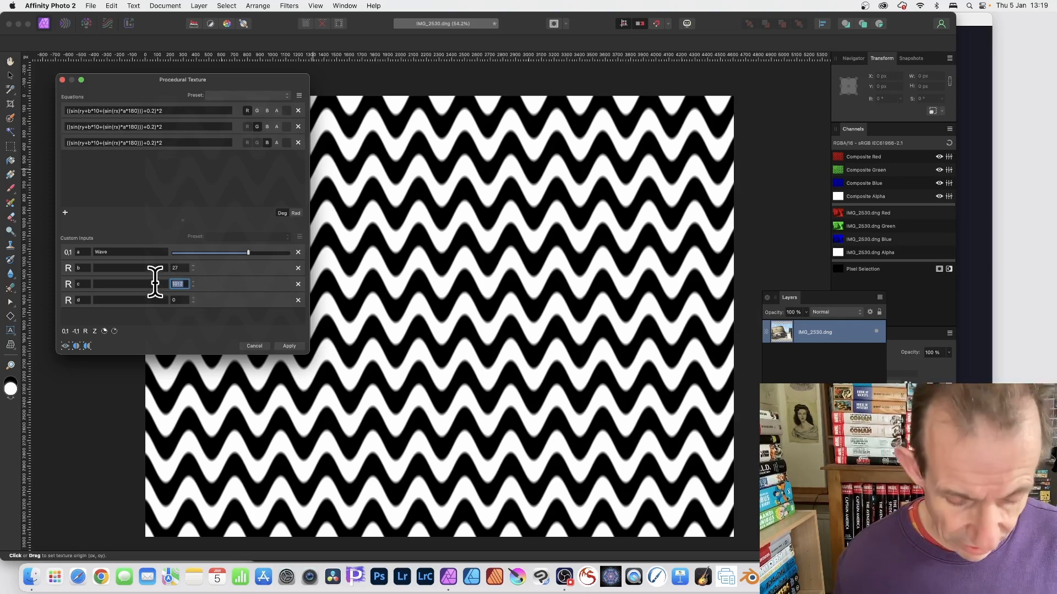
text(12)
click(178, 299)
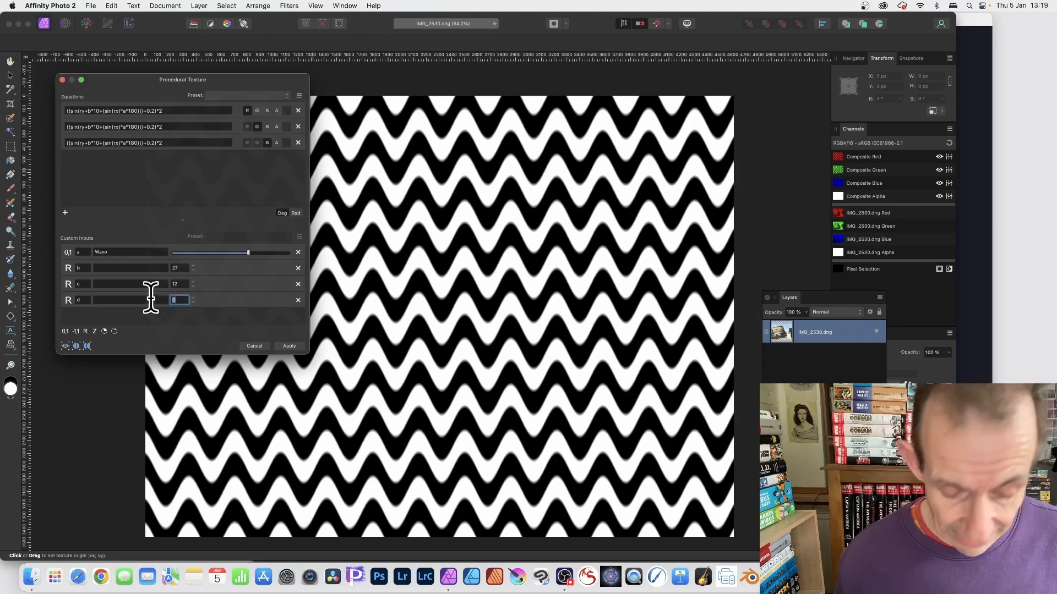
text(40)
key(Return)
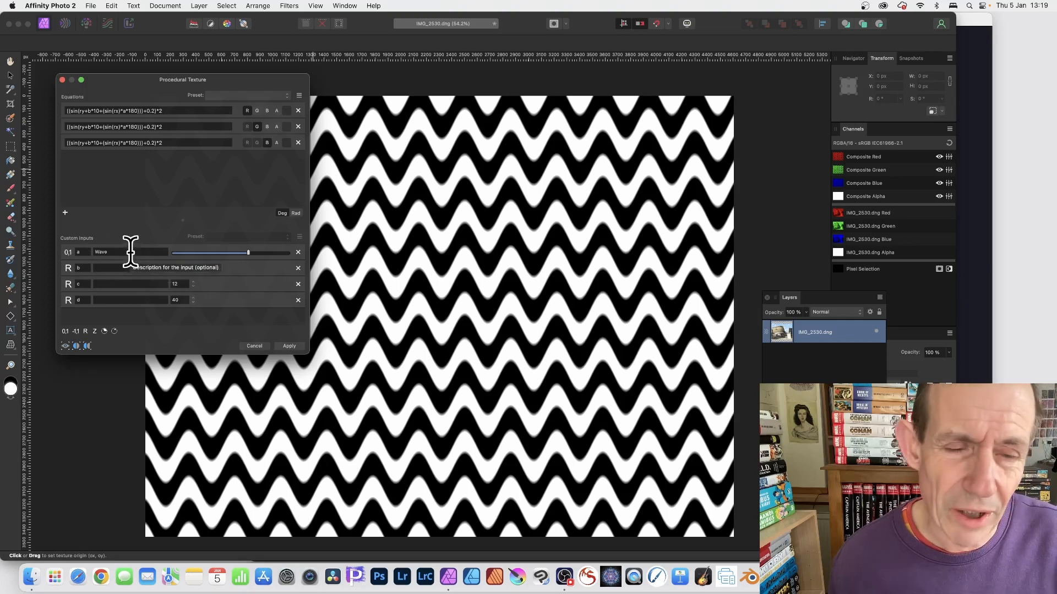
Widen the dialog and replace b with c in the green equation and with d in the blue equation
drag(309, 354, 378, 354)
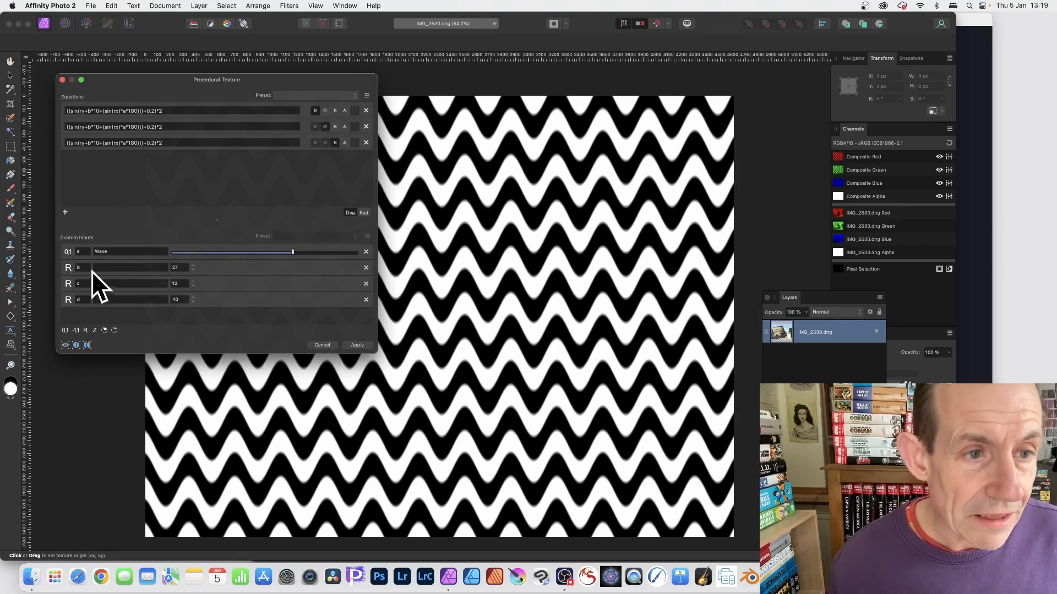
click(91, 127)
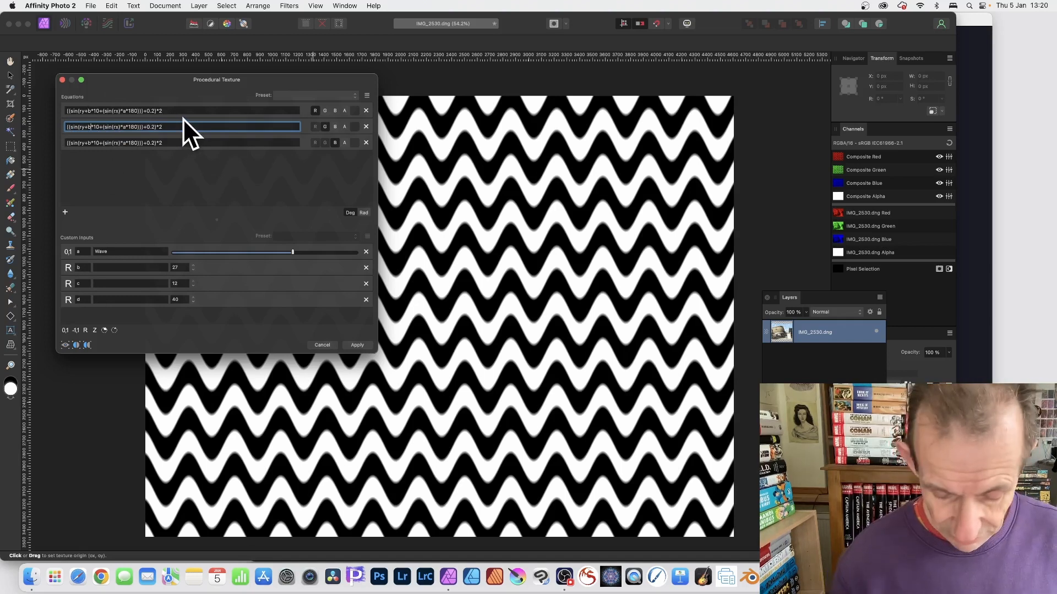
key(BackSpace)
text(c)
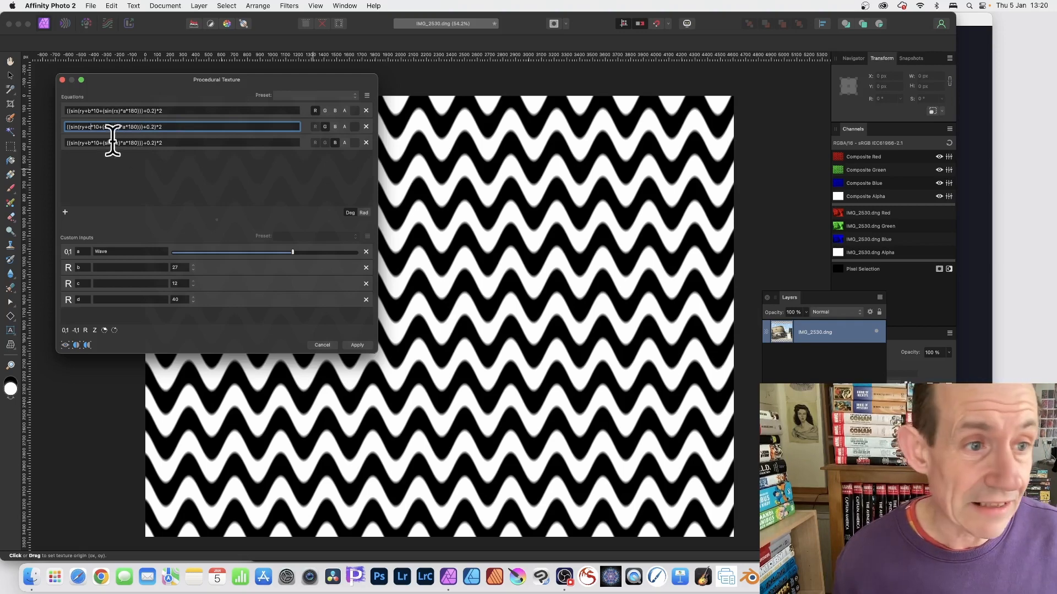
click(88, 142)
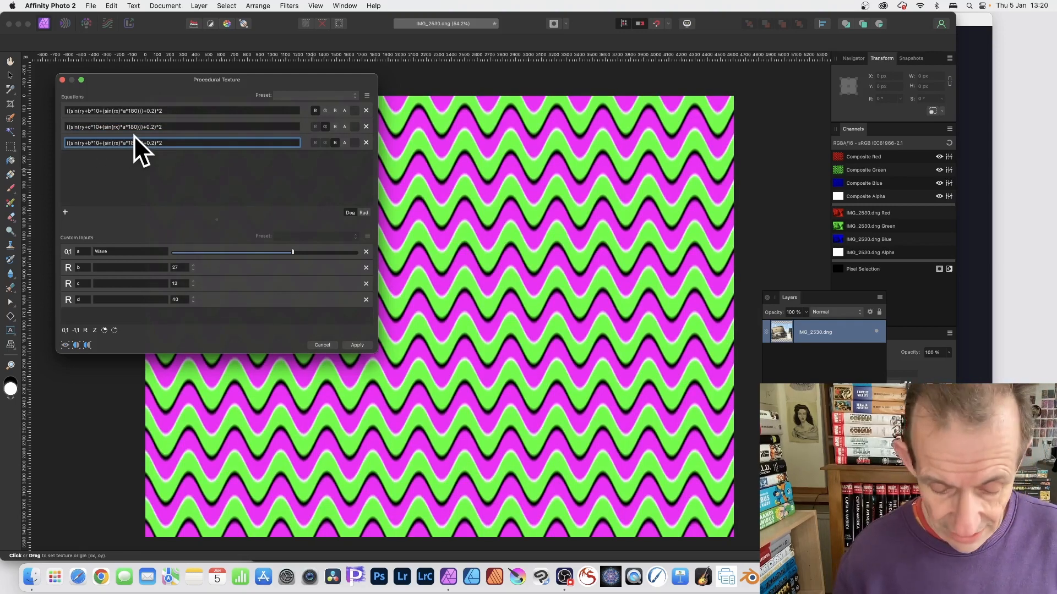
key(BackSpace)
text(d)
key(Return)
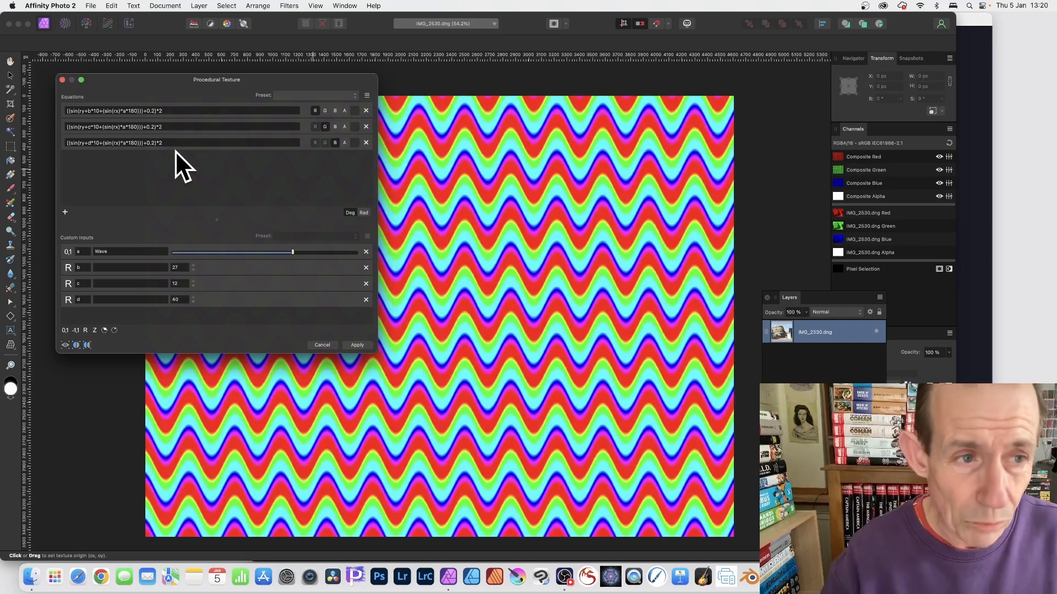
Try a stronger Wave amount, settle it at about half its range, and raise input c to 22
drag(293, 252, 335, 249)
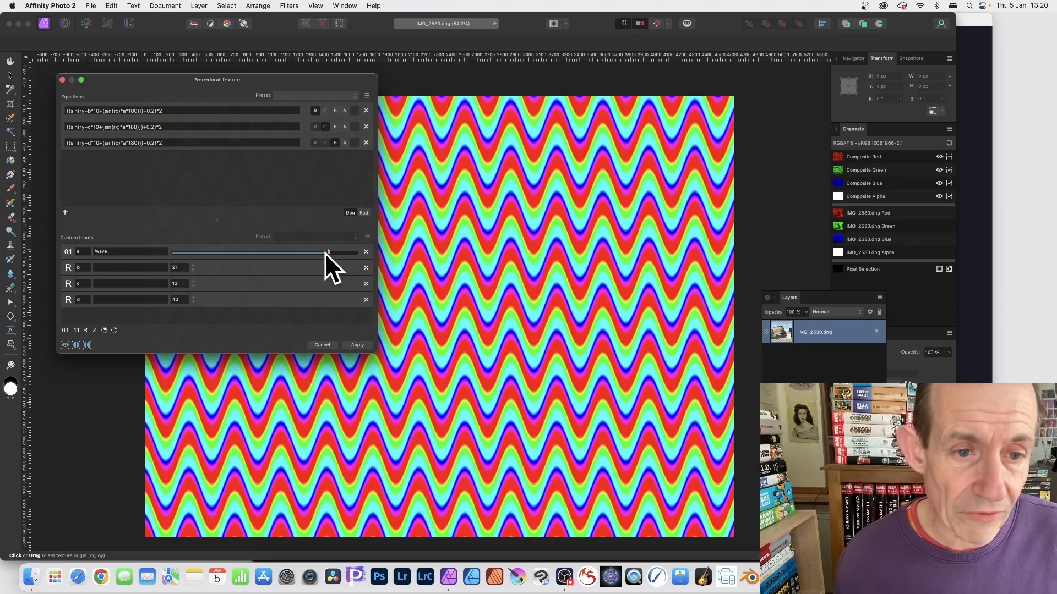
drag(325, 252, 265, 252)
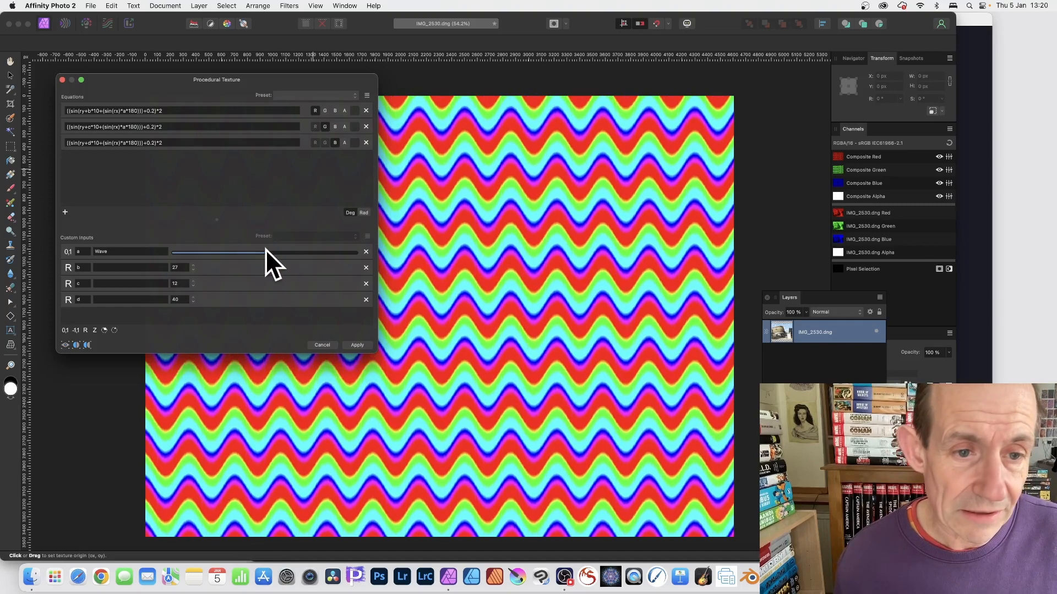
click(194, 282)
click(194, 282)
click(194, 282)
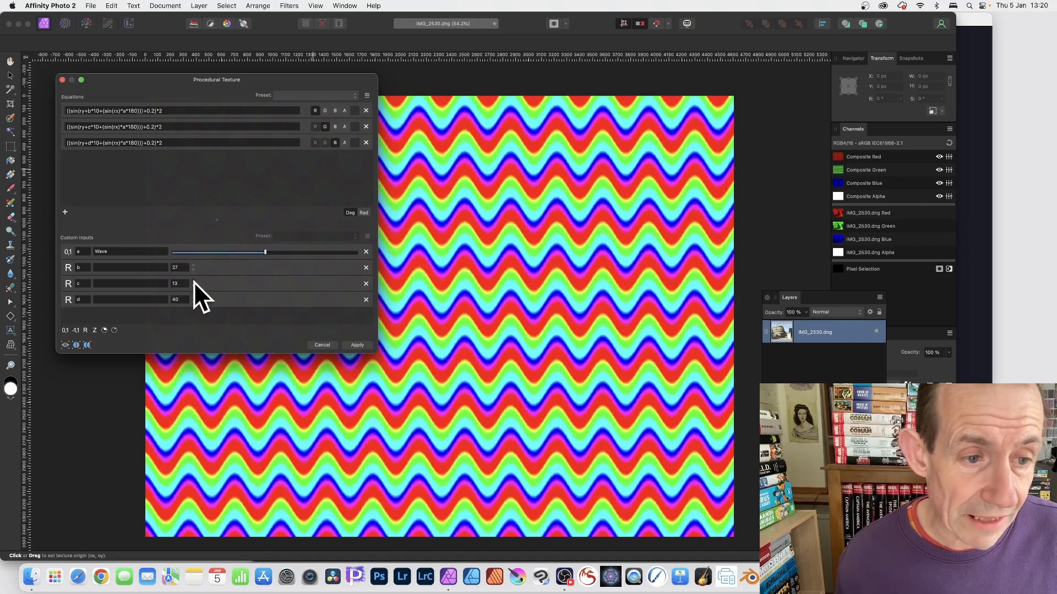
click(193, 282)
click(194, 282)
click(194, 281)
click(194, 282)
click(194, 282)
click(194, 282)
click(193, 281)
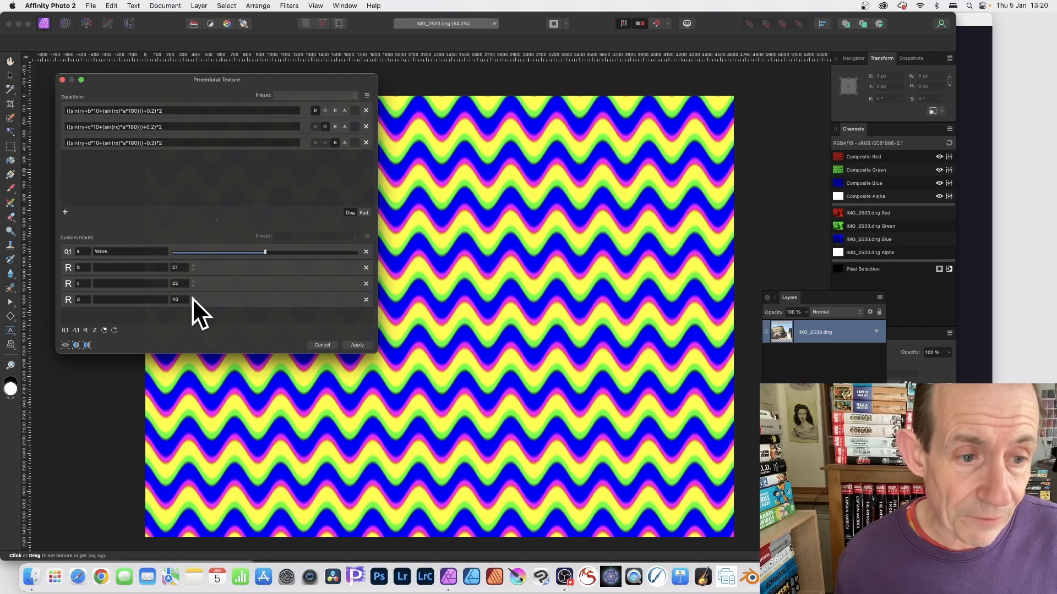
Raise custom input d to 53 to shift the blue wave
click(193, 298)
click(192, 298)
click(192, 298)
click(192, 298)
click(192, 298)
click(193, 298)
click(193, 298)
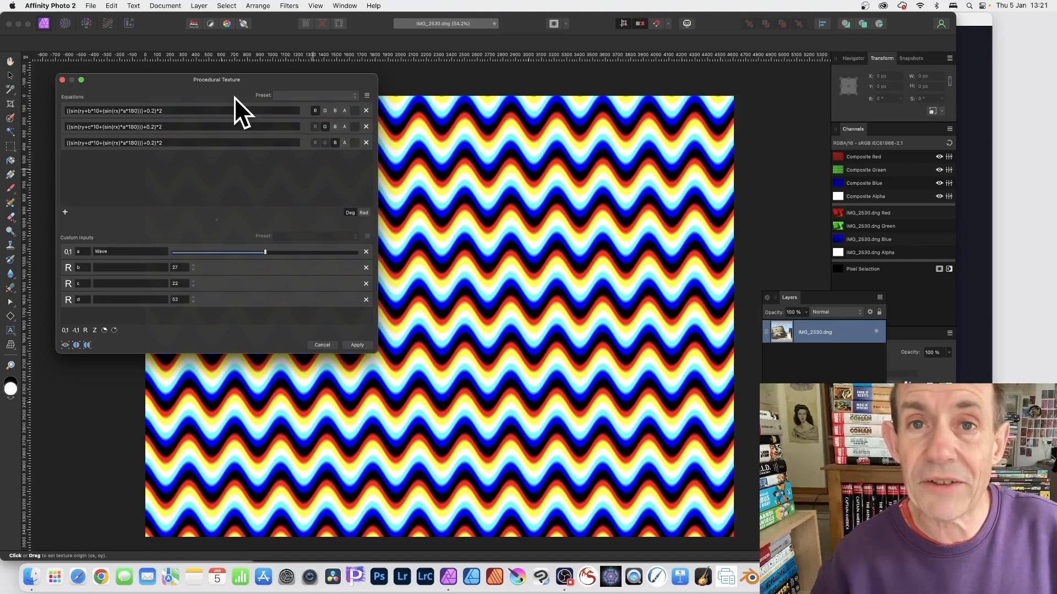
Save the equations as a preset named RGB Wave in the Coloured patterns category
click(367, 96)
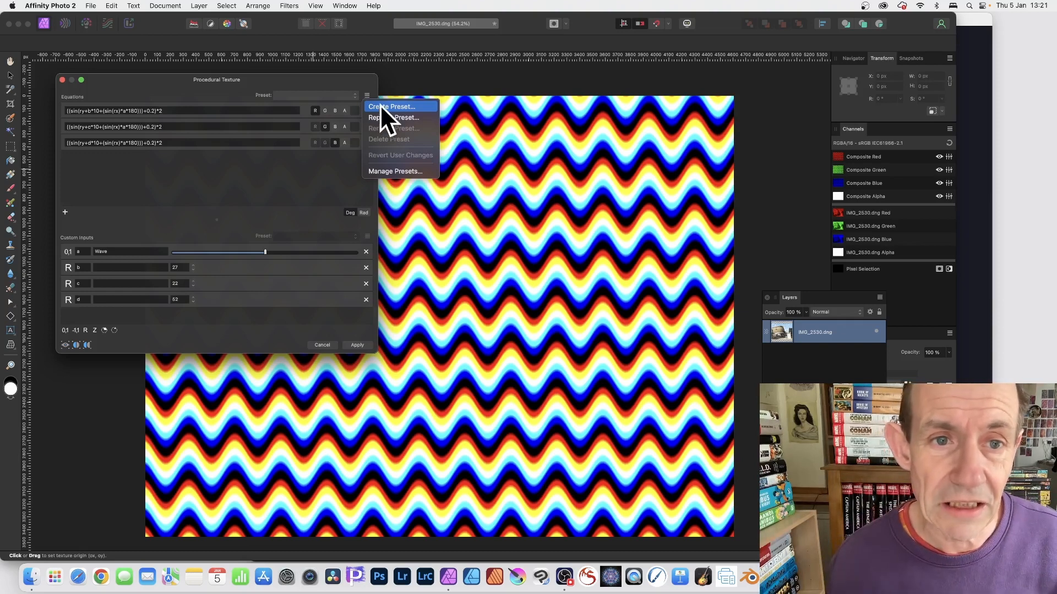
click(381, 106)
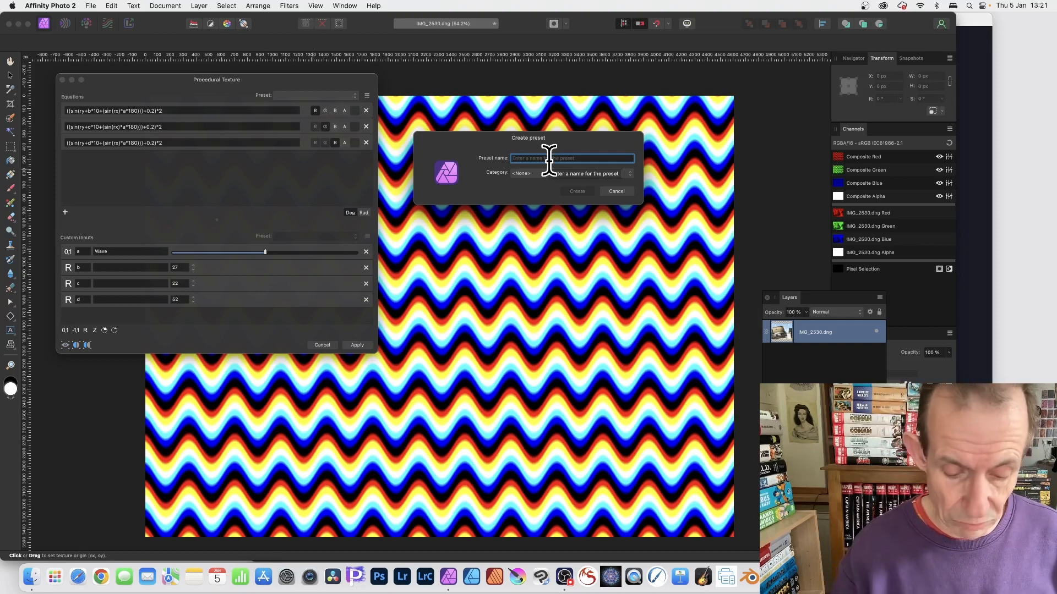
text(RGB Wave)
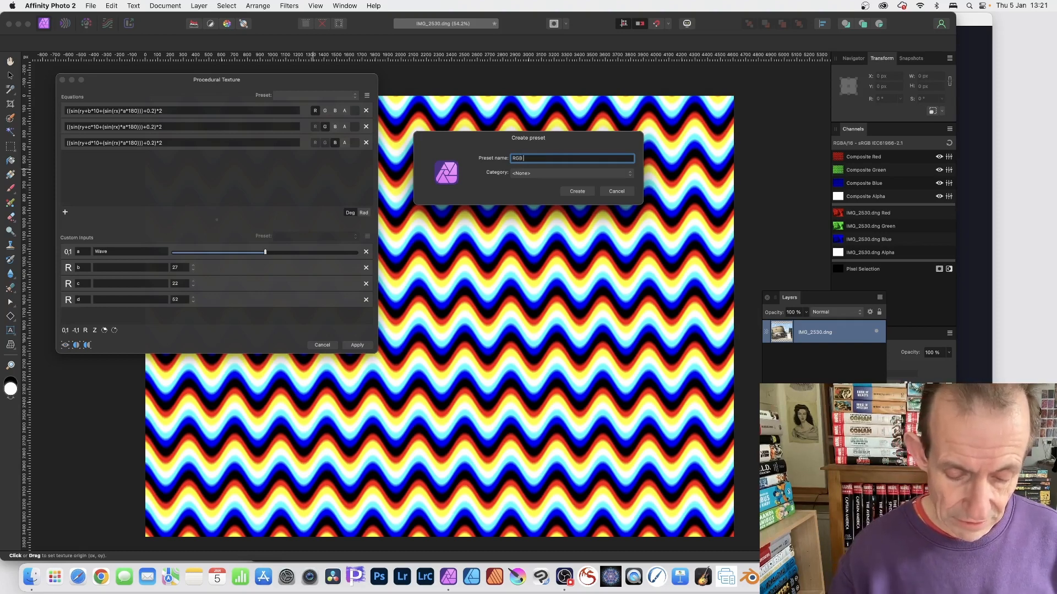
click(542, 170)
click(566, 139)
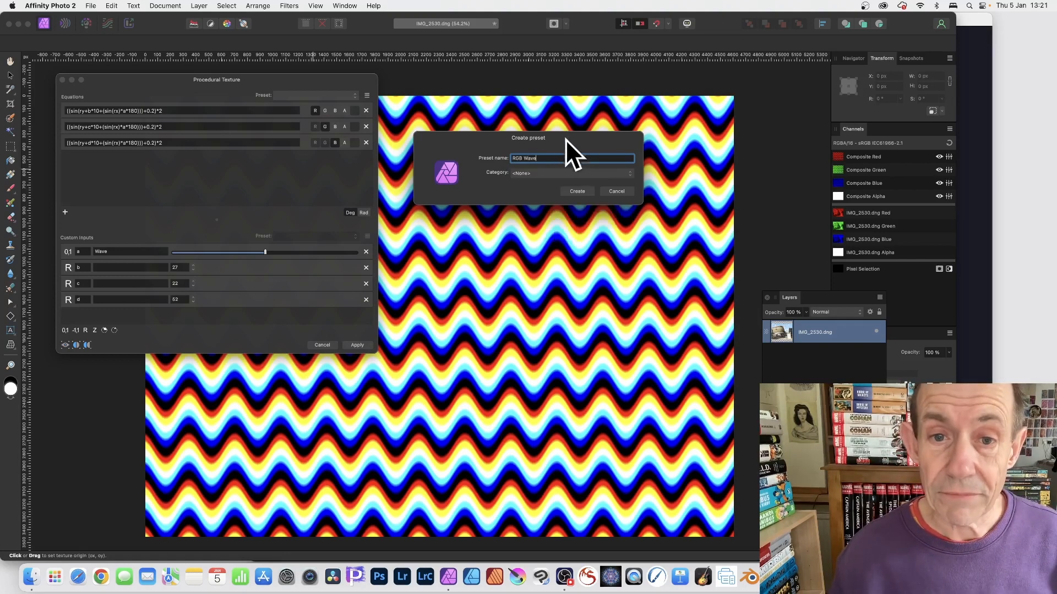
click(550, 174)
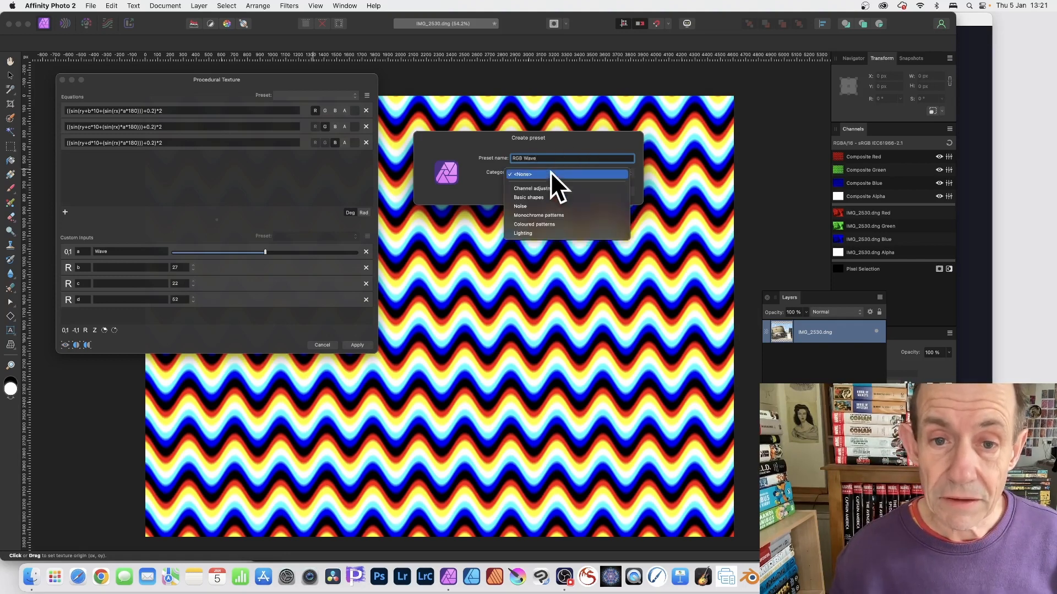
click(549, 224)
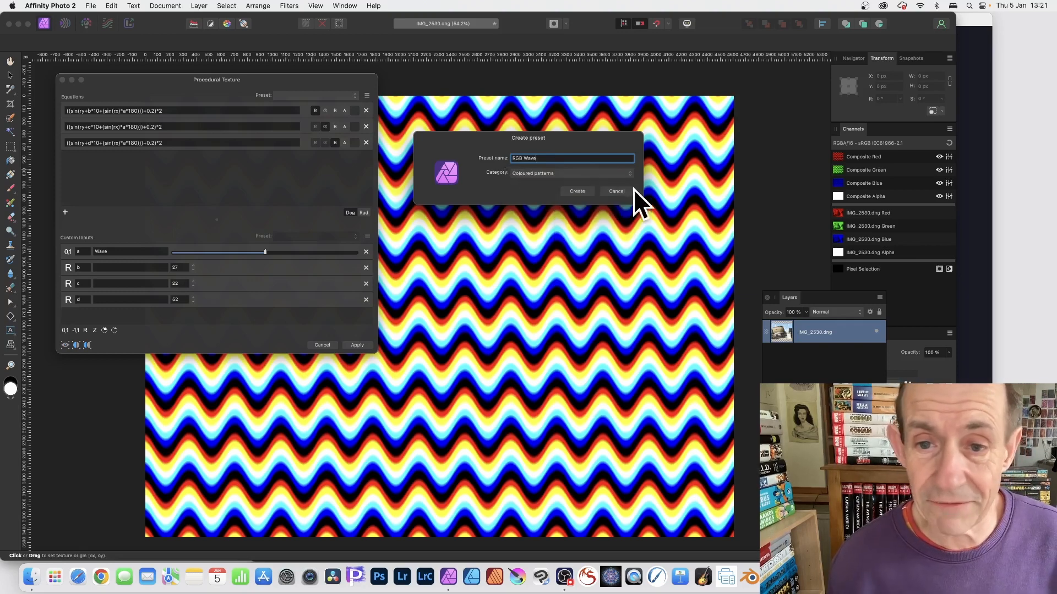
click(576, 191)
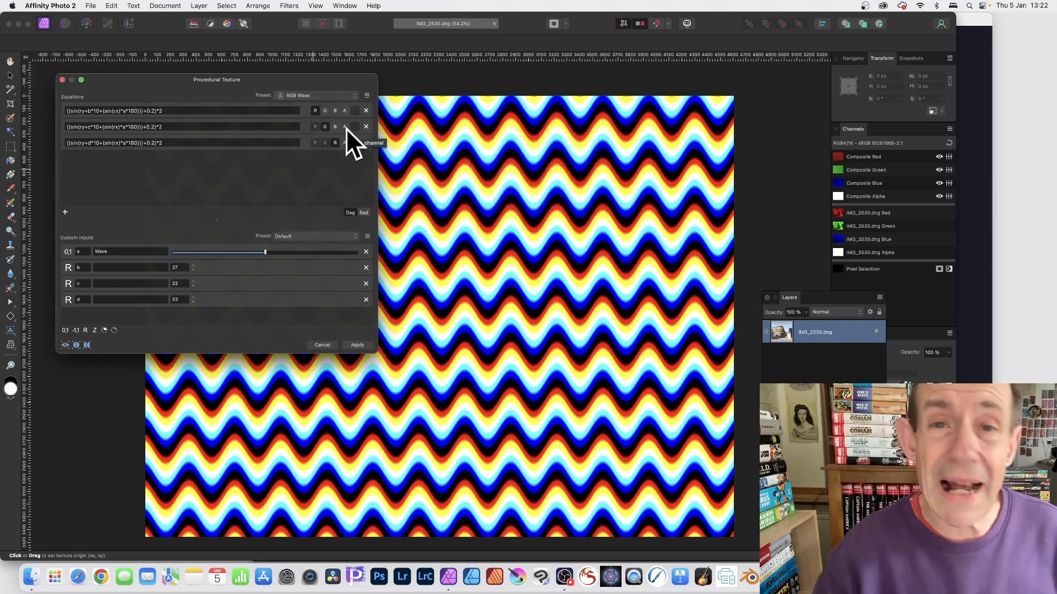
Look over the management options for the equation preset and for the custom input values preset
click(366, 95)
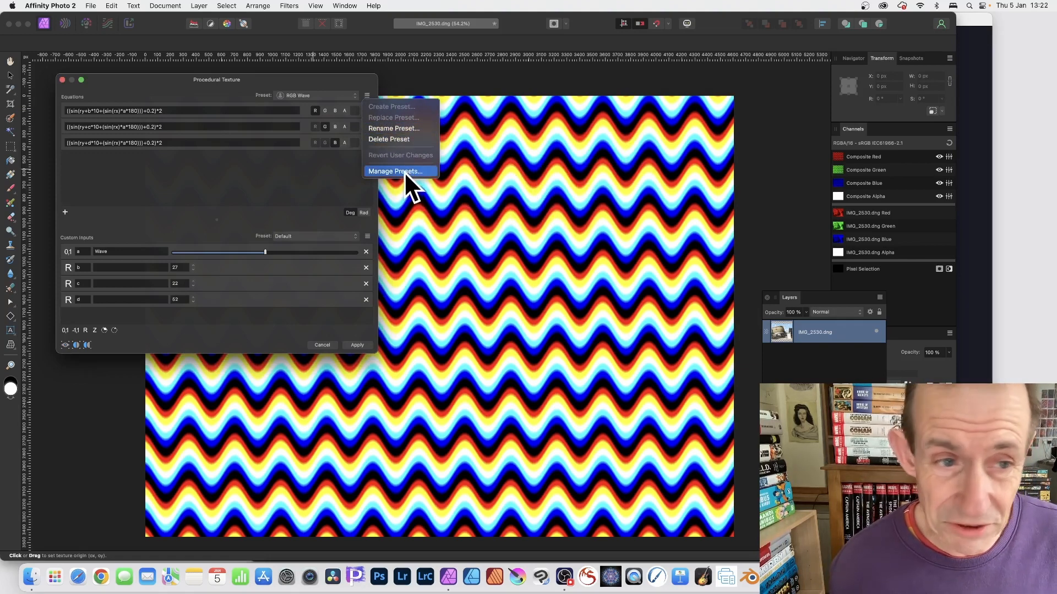
click(316, 181)
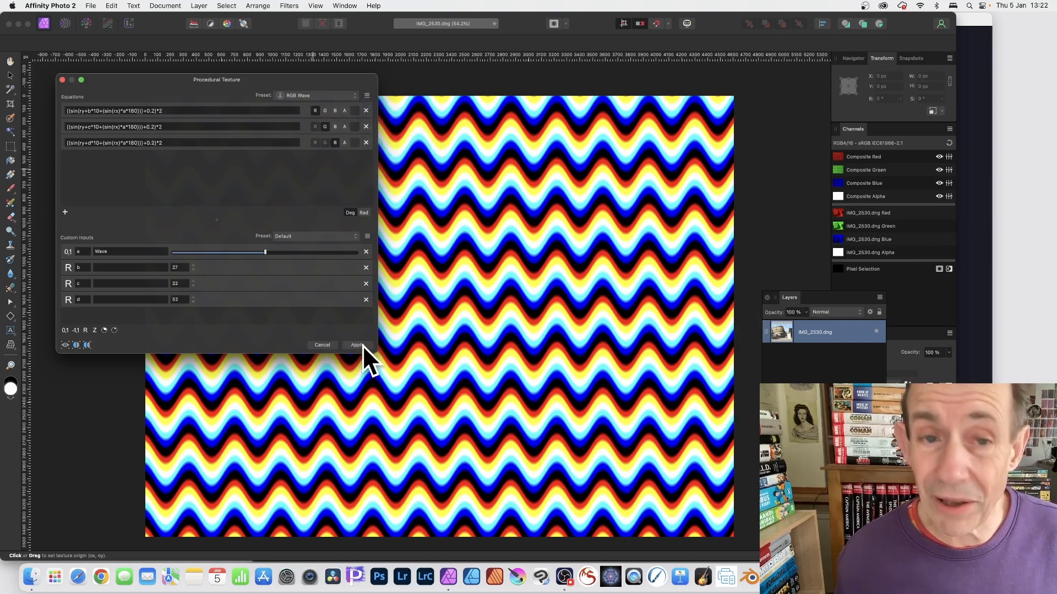
click(367, 236)
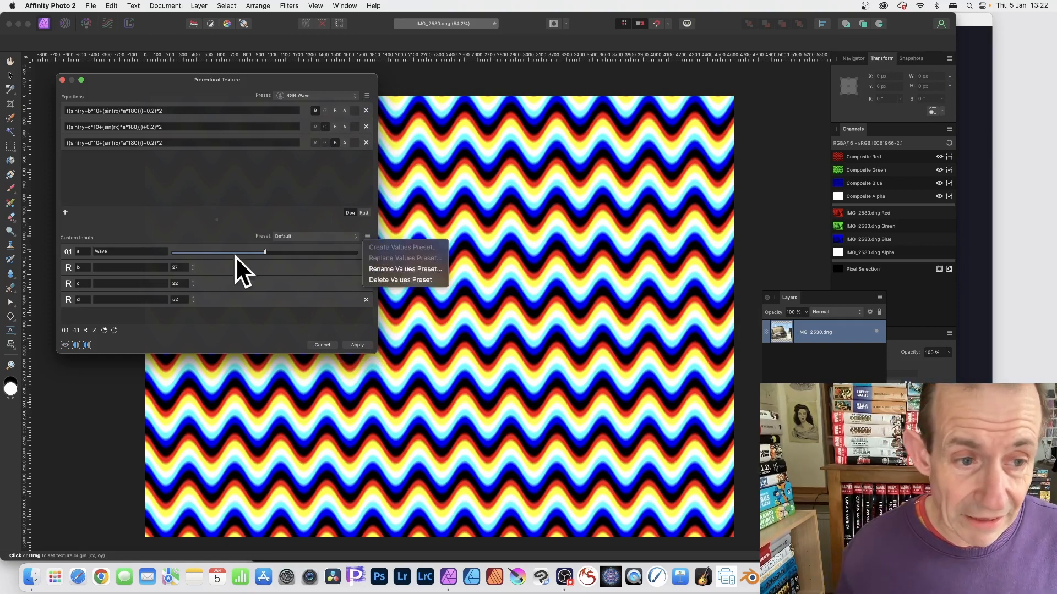
Set custom input b to 50 to shift the red wave
click(181, 268)
drag(178, 267, 156, 262)
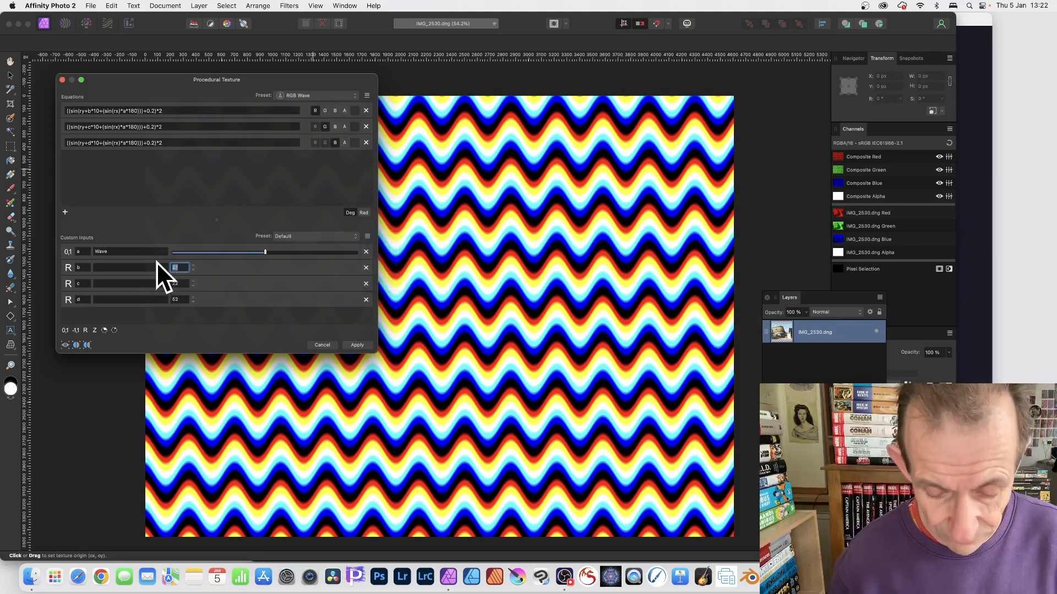
text(50)
key(Return)
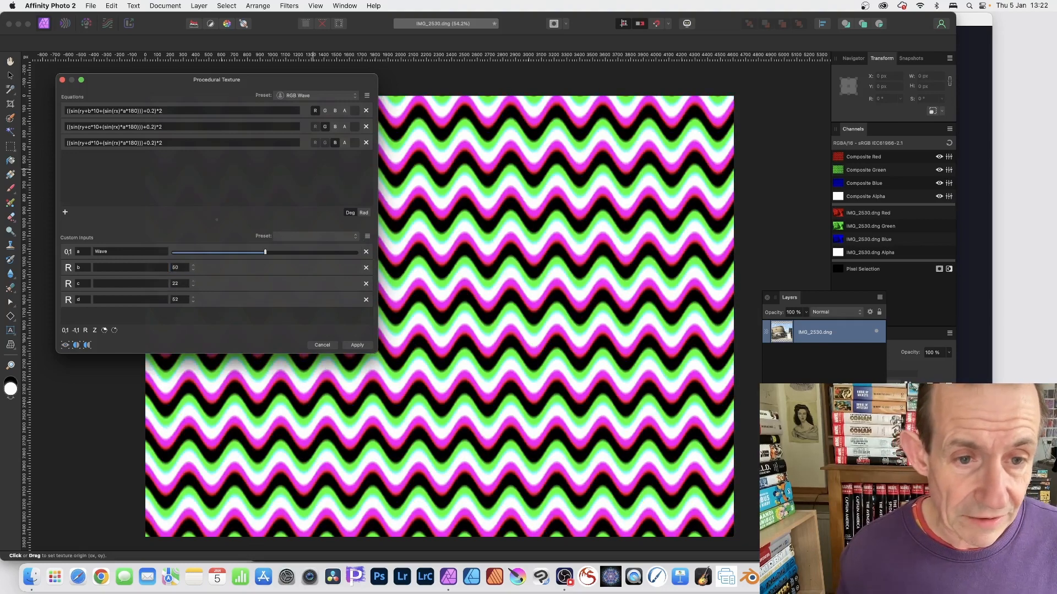
Save the current custom input values as a values preset named Preset 1
click(366, 236)
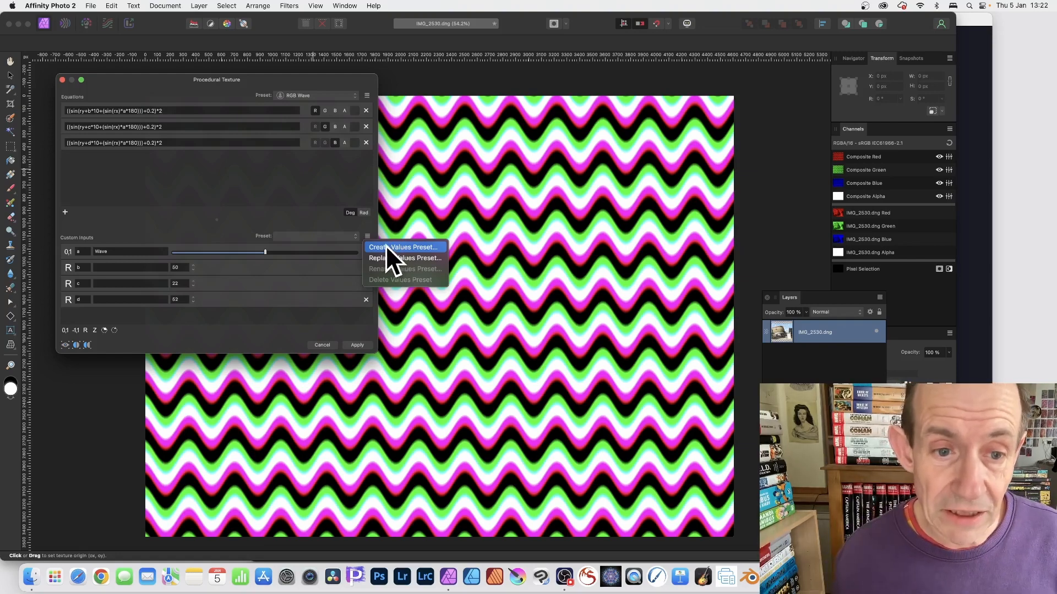
click(386, 247)
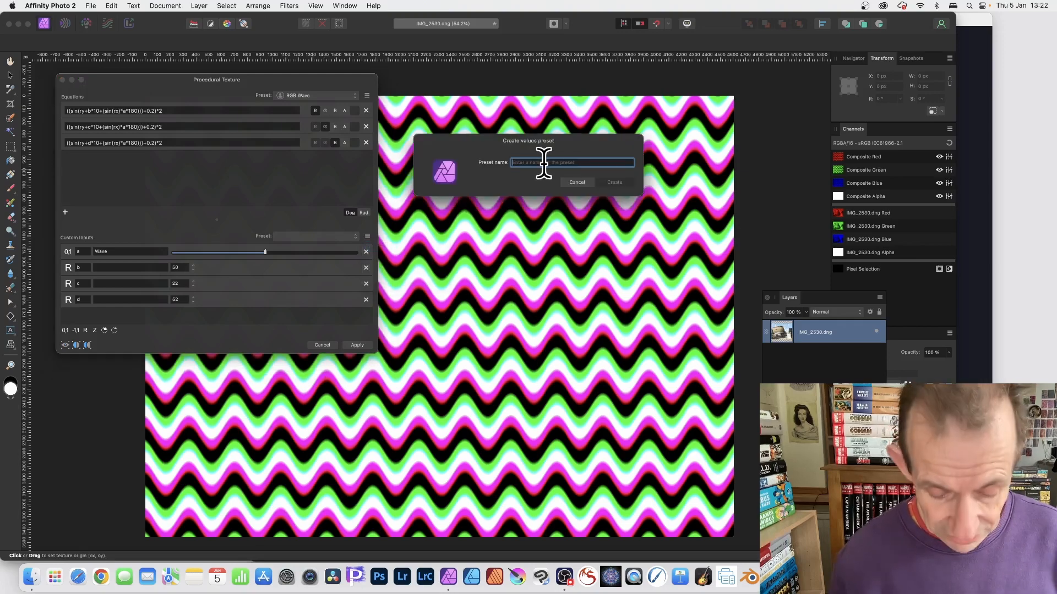
text(Preset 1)
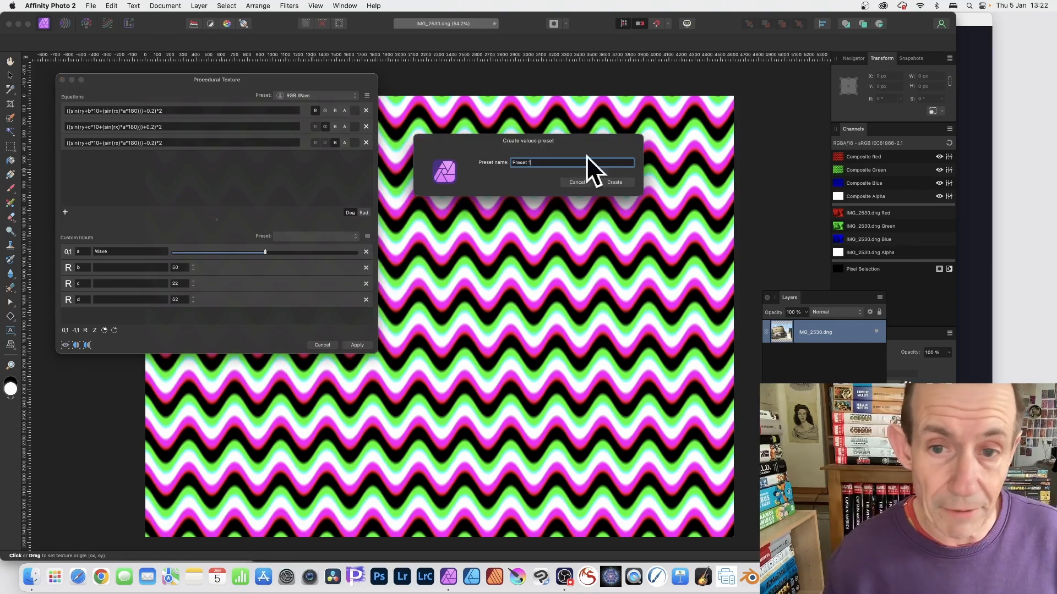
click(622, 184)
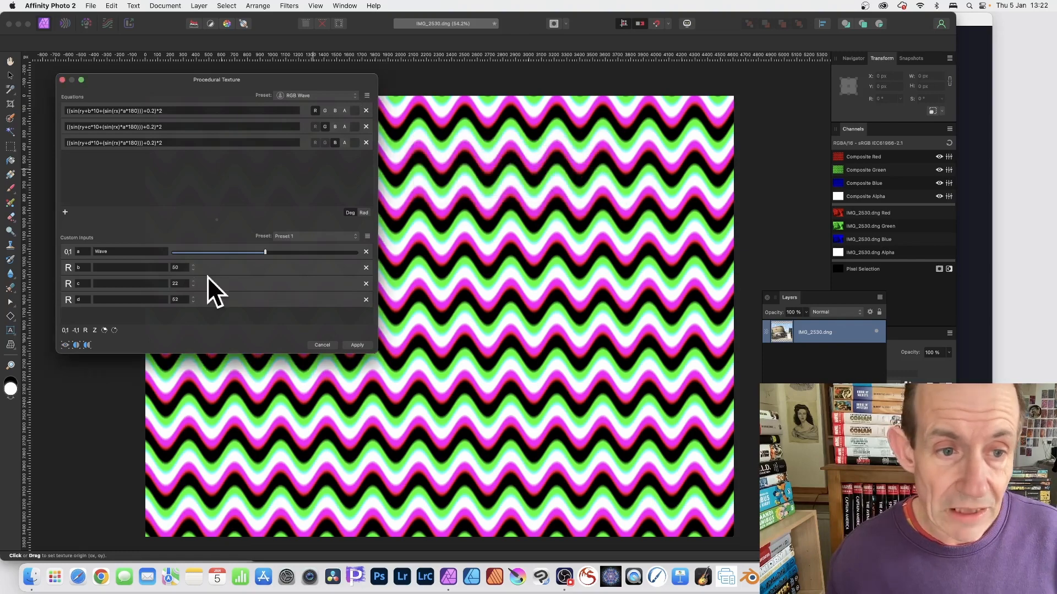
Compare the custom input presets by recalling Default and returning to Preset 1
click(331, 235)
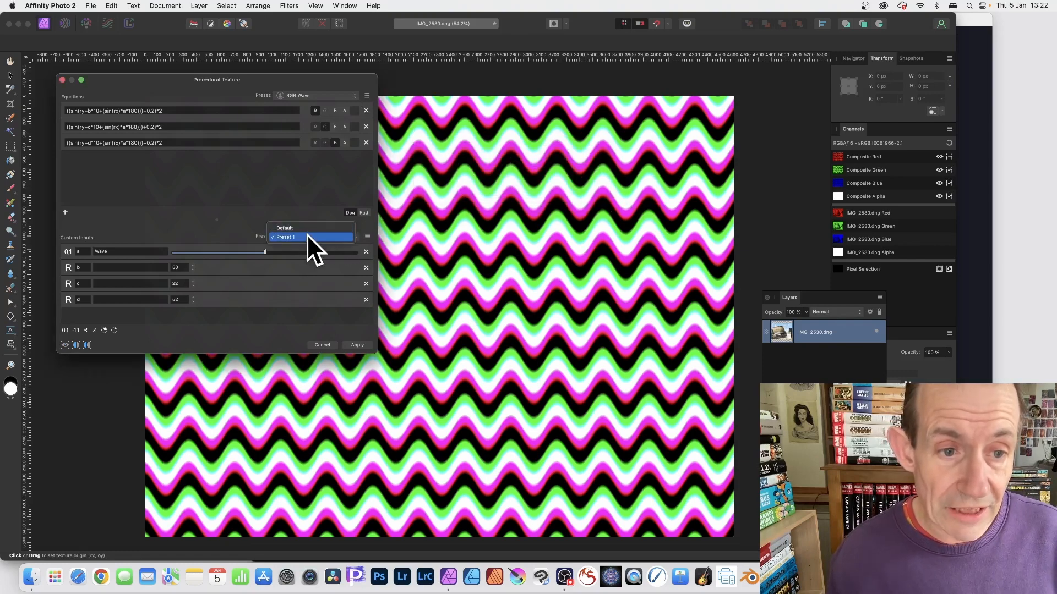
click(305, 228)
click(296, 237)
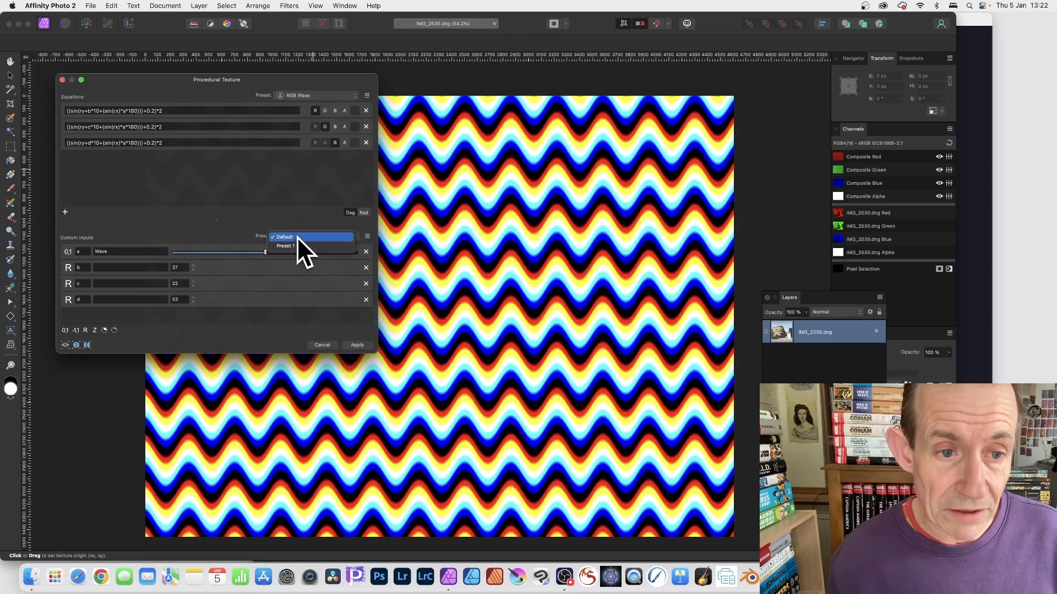
click(295, 245)
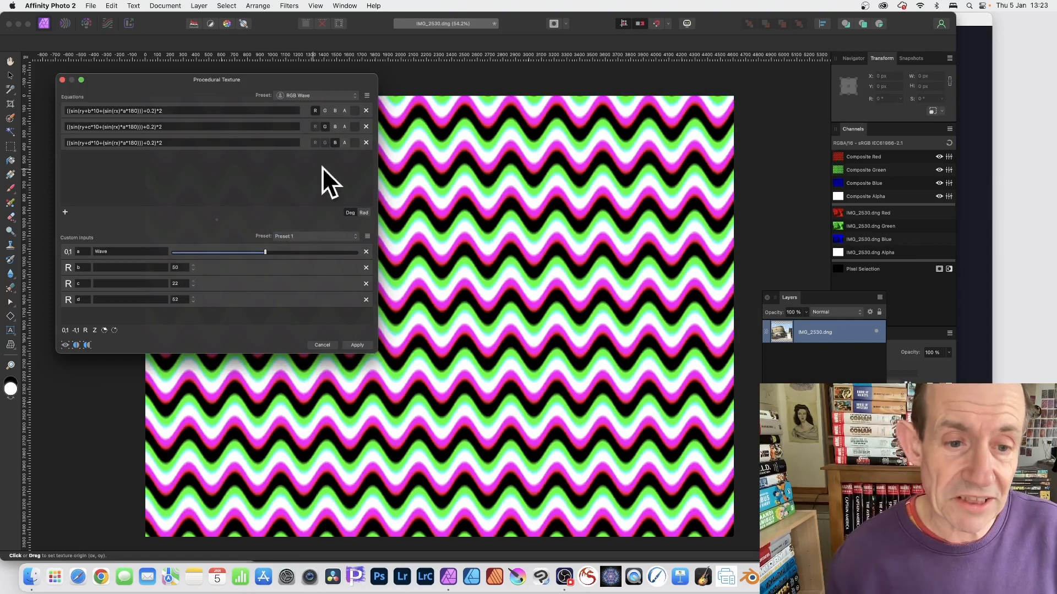
Apply the procedural texture to the photo and switch to the Move tool
click(361, 342)
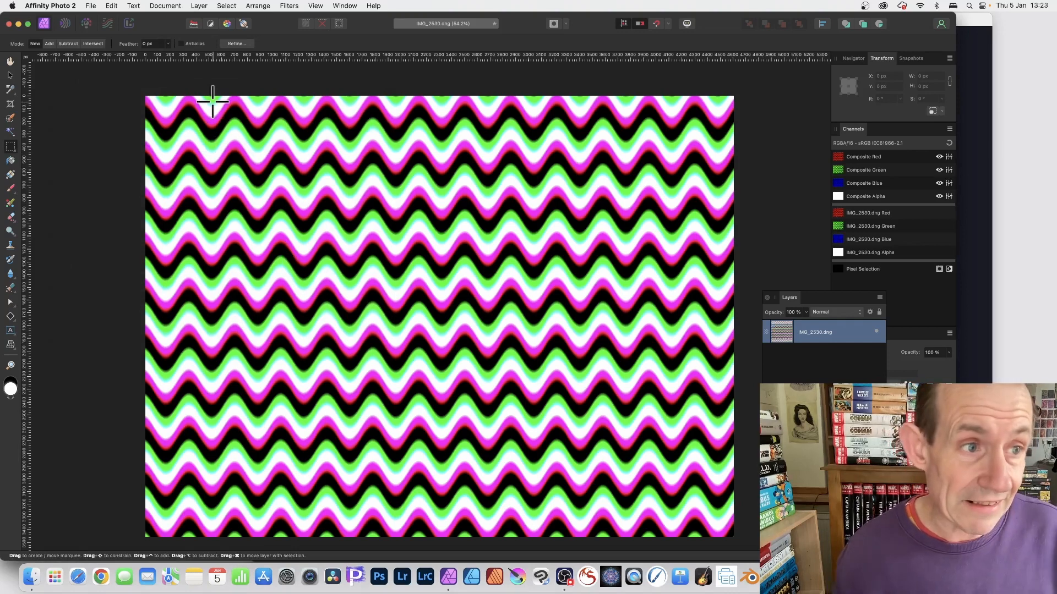
click(10, 76)
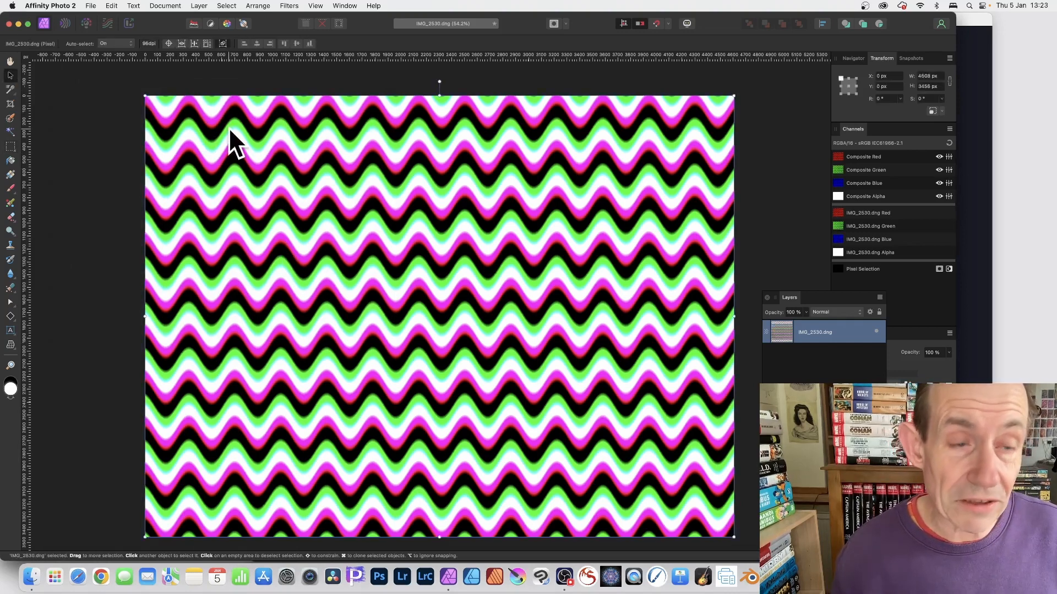
Try the Mirror distortion filter on the wave pattern with 4 mirrors and its centre moved into the left half, and cancel it
click(199, 7)
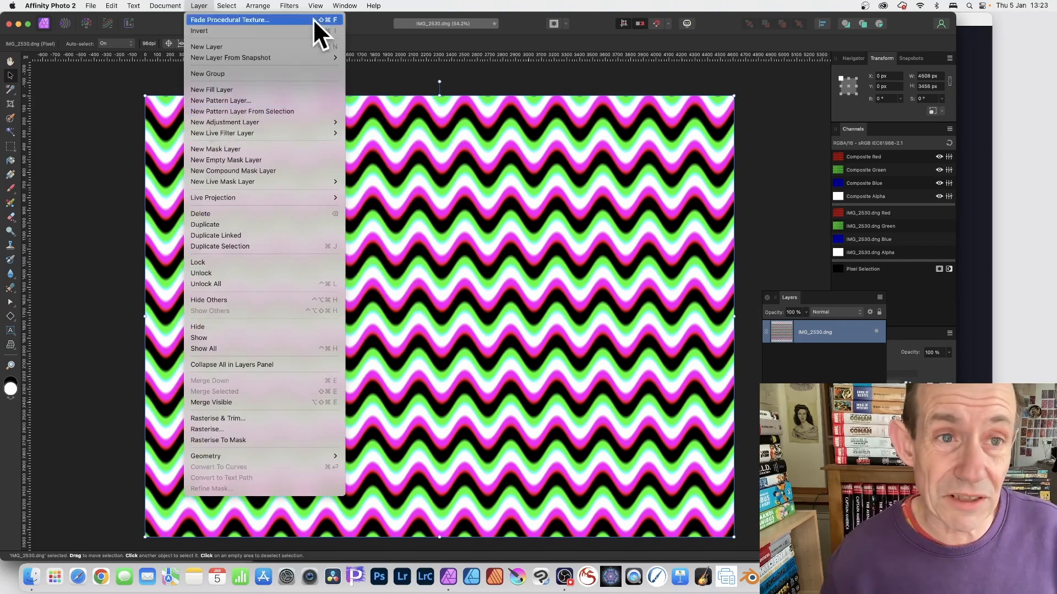
mouse_move(292, 9)
mouse_move(285, 91)
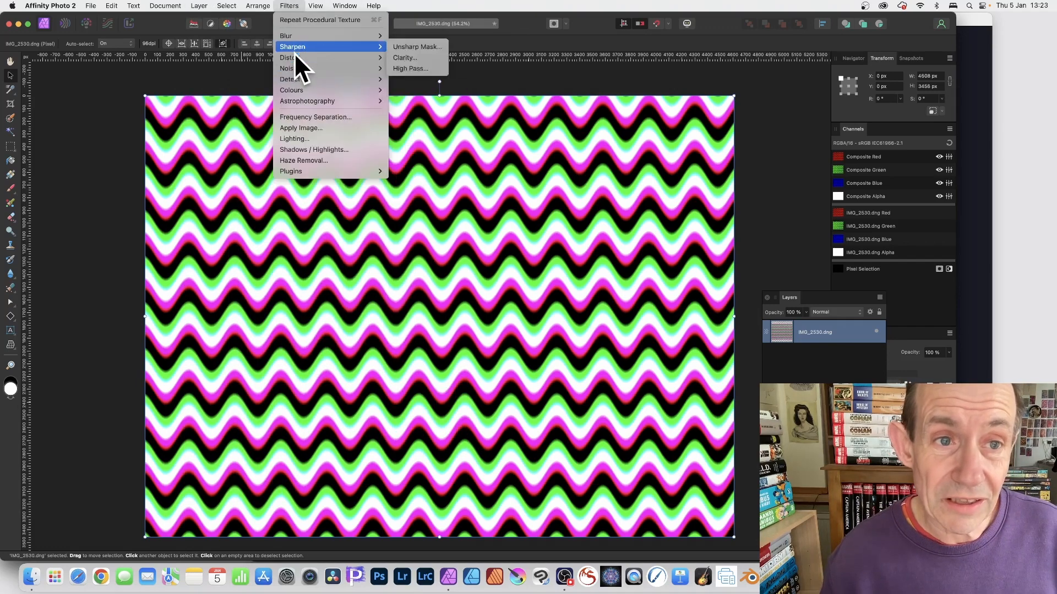
mouse_move(297, 58)
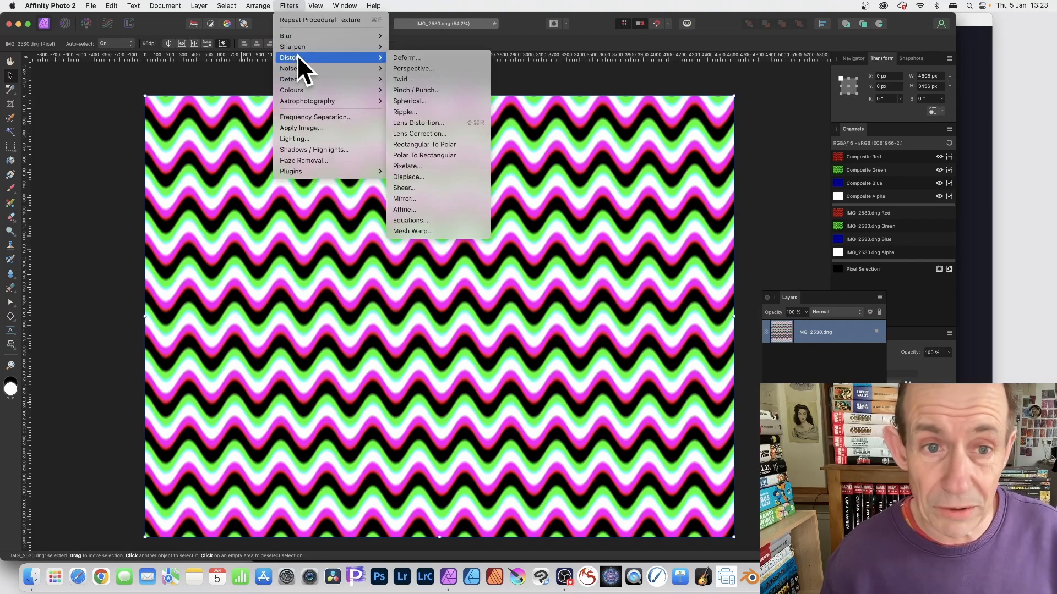
click(415, 197)
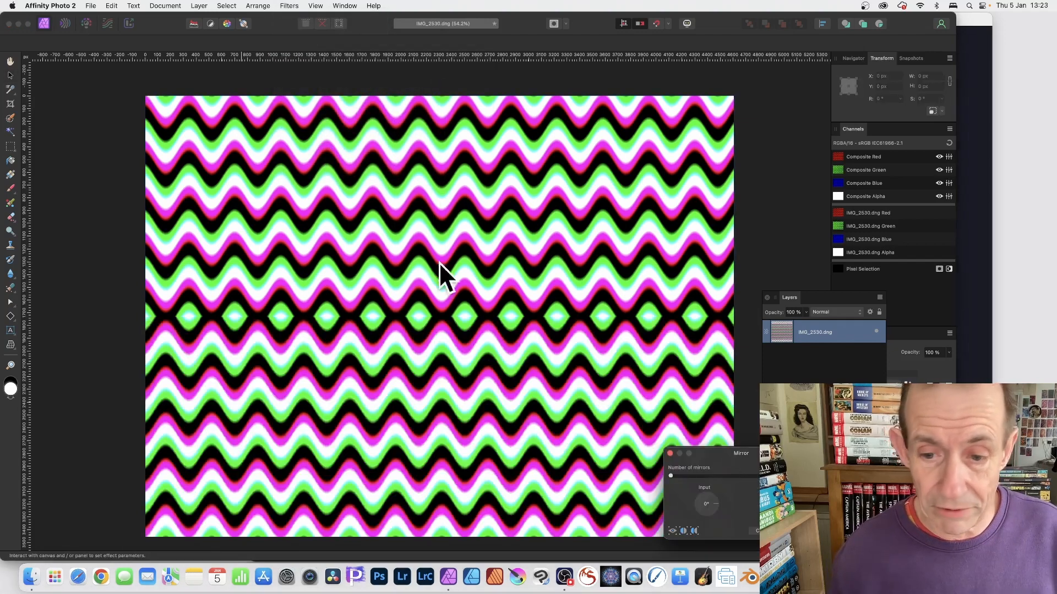
drag(733, 453, 431, 173)
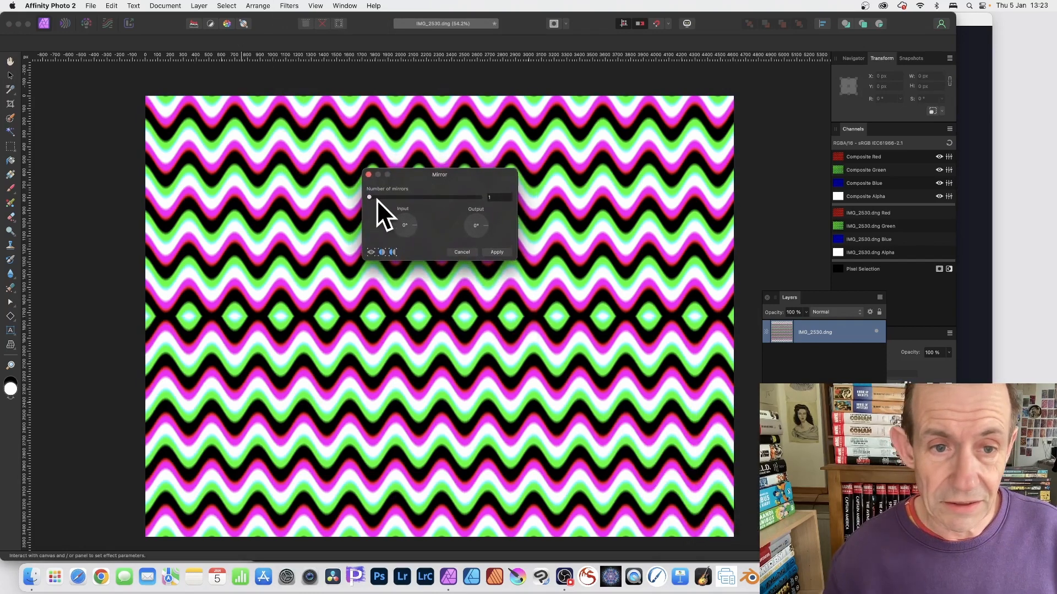
drag(375, 197, 389, 196)
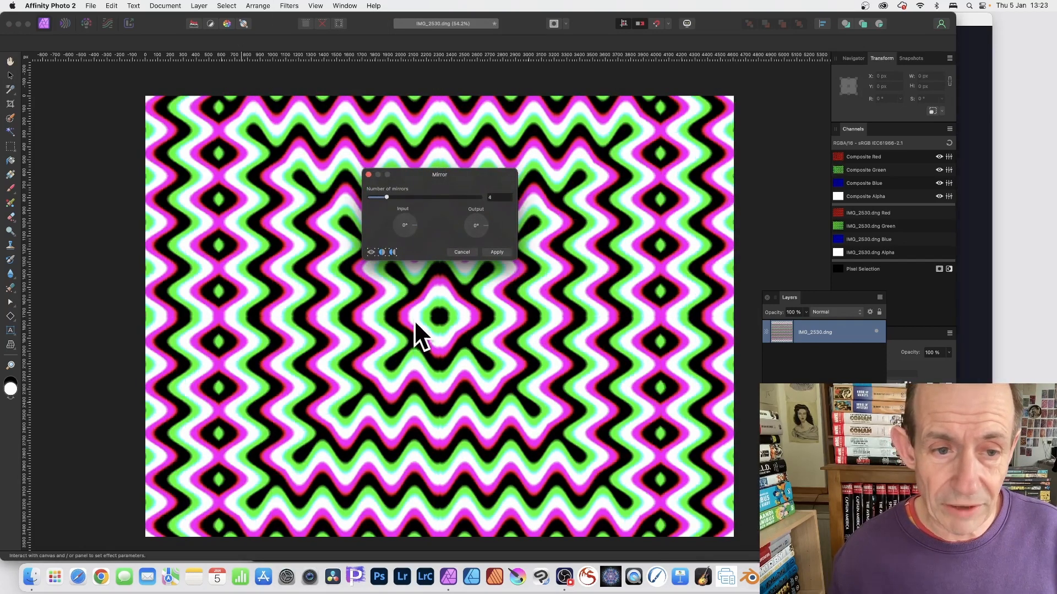
drag(415, 322, 324, 329)
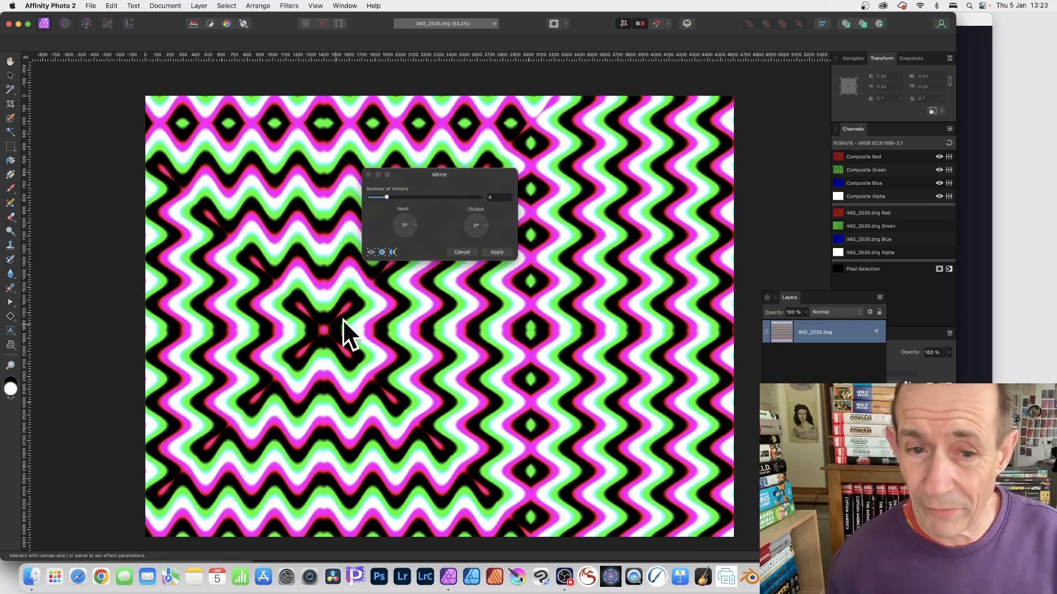
click(461, 251)
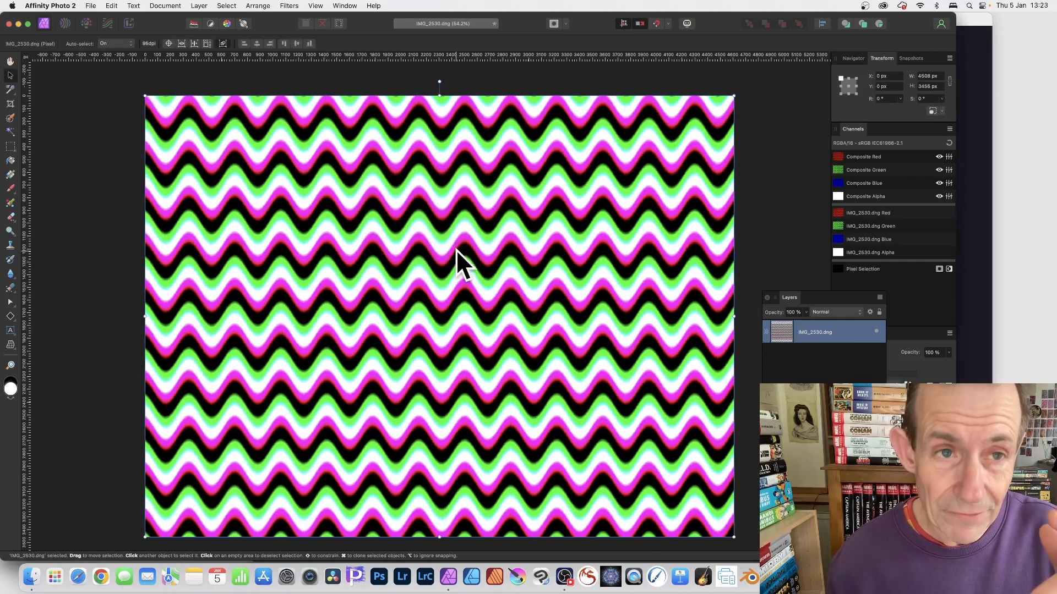
Start fading the Procedural Texture result, preview the blend modes over the original photo, and raise the fade to 100%
click(292, 6)
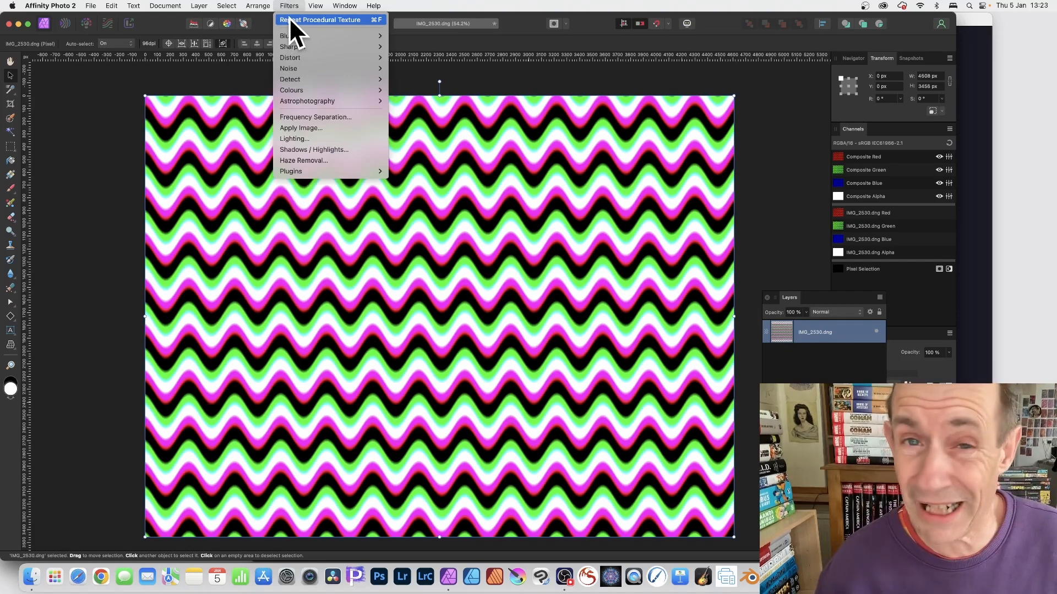
mouse_move(199, 7)
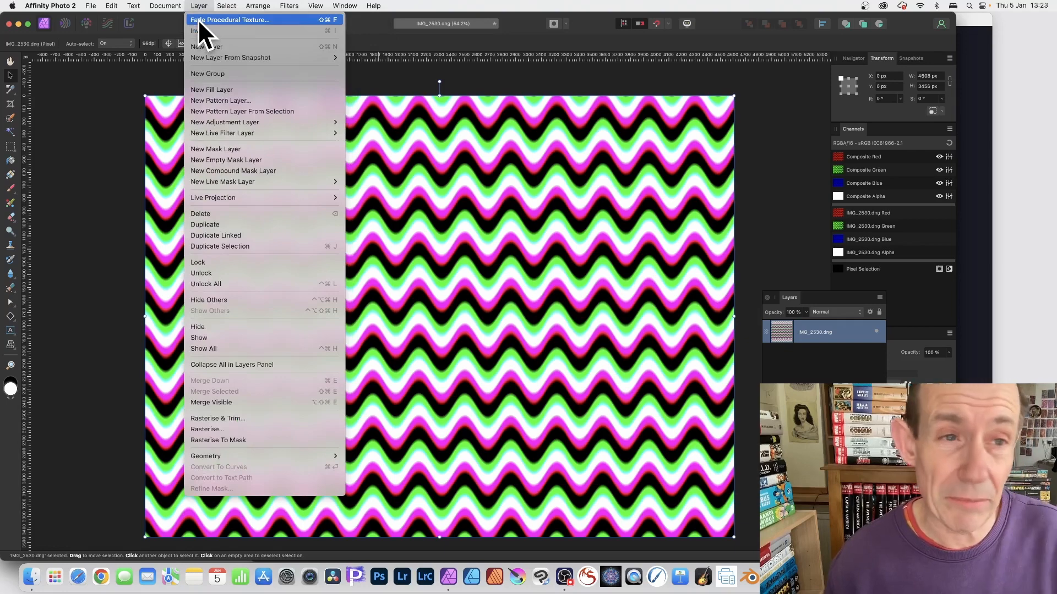
click(198, 19)
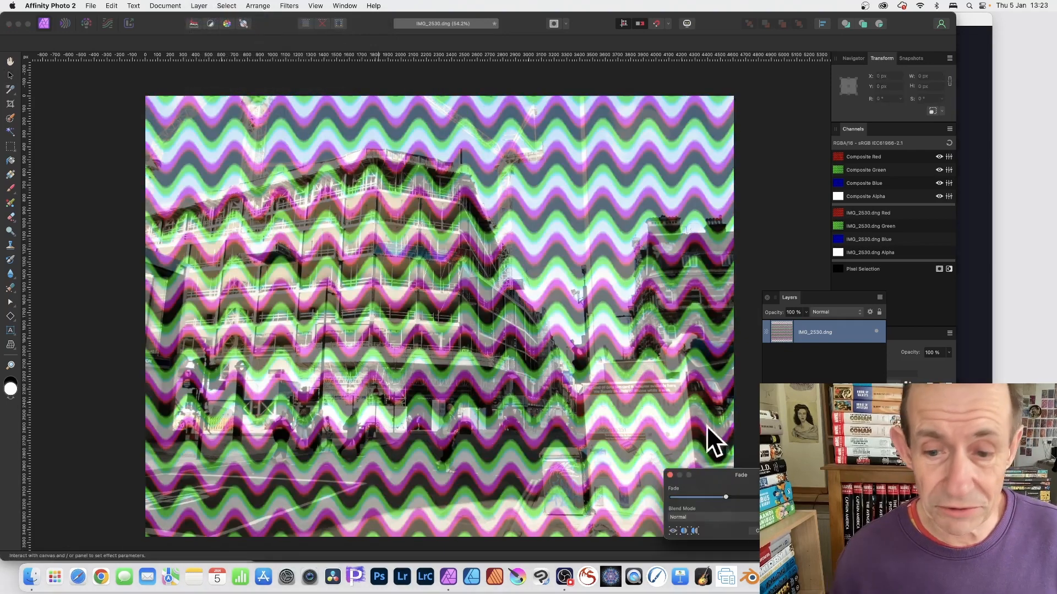
drag(720, 473, 444, 177)
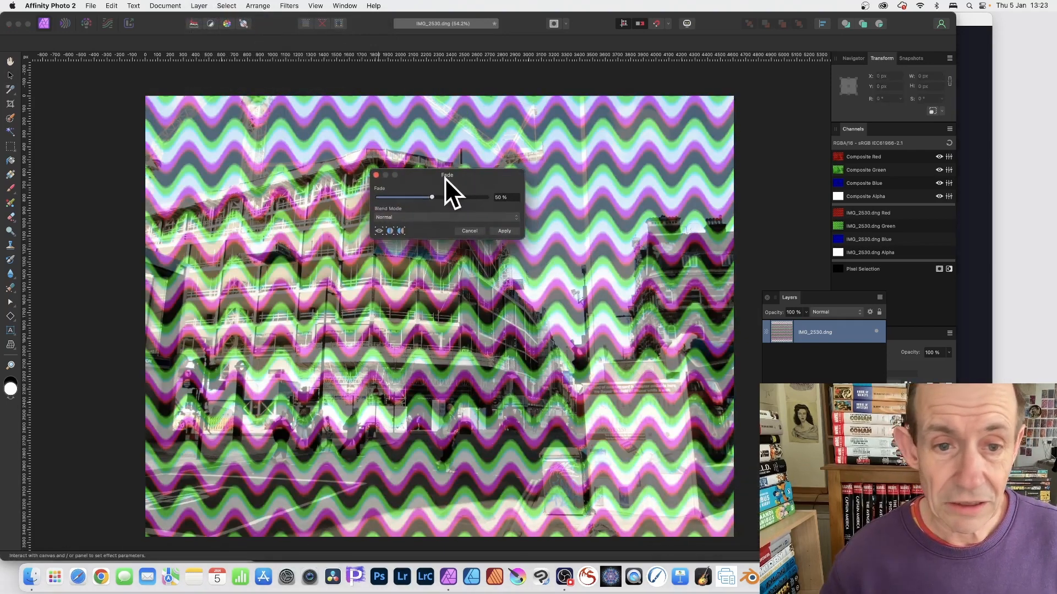
click(419, 218)
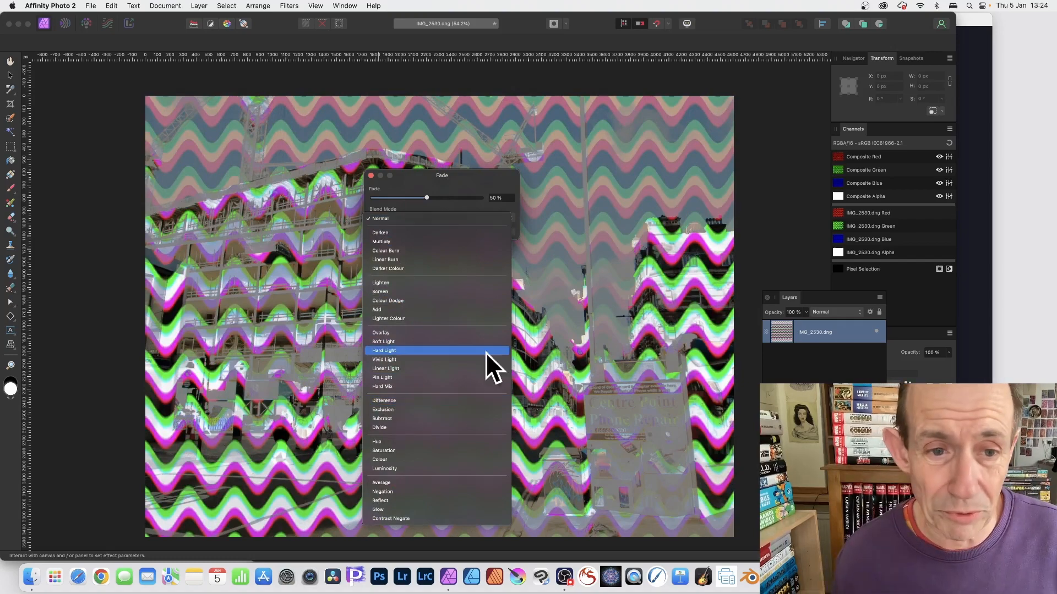
click(422, 196)
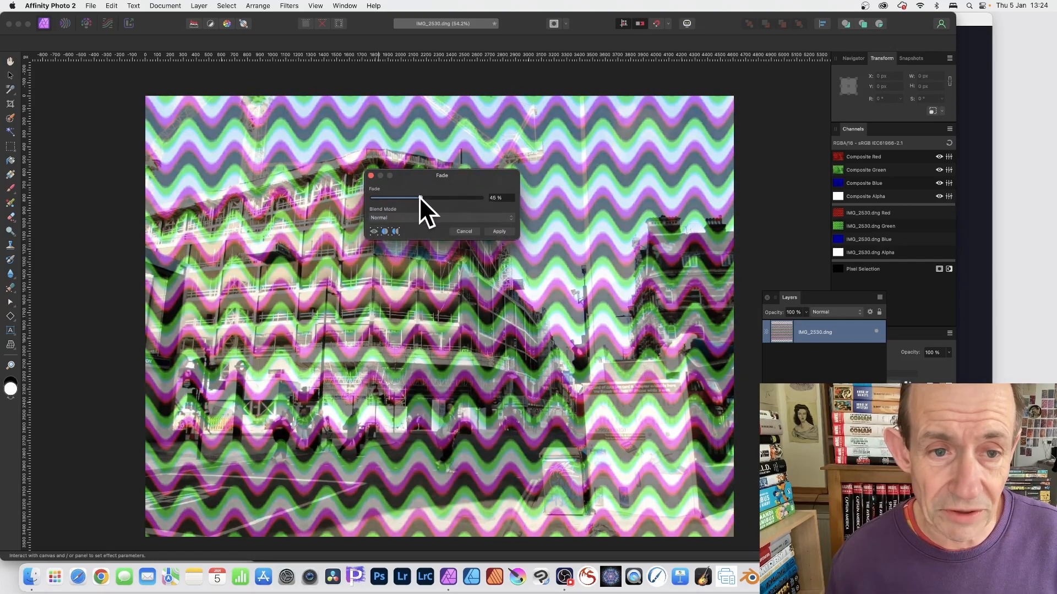
drag(418, 197, 480, 198)
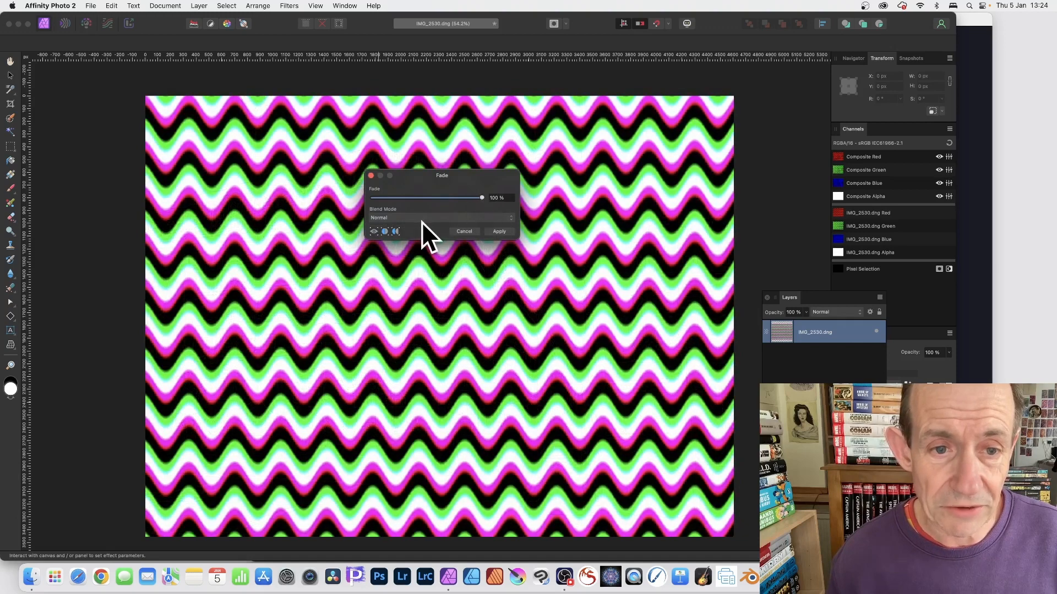
Set the fade's blend mode to Difference with the fade at 0%, and apply it
click(422, 219)
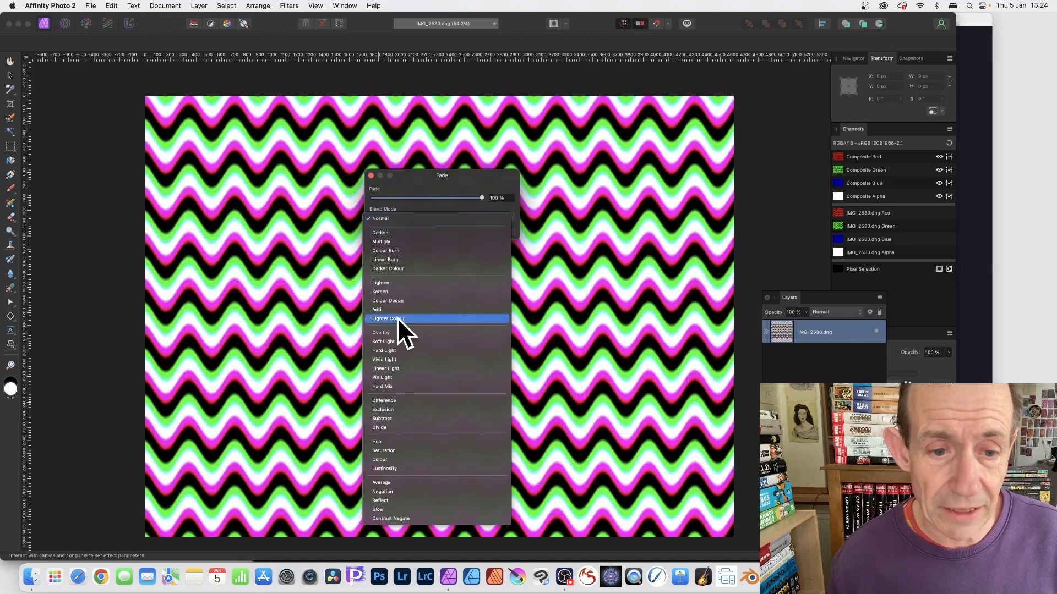
click(401, 400)
drag(450, 197, 336, 186)
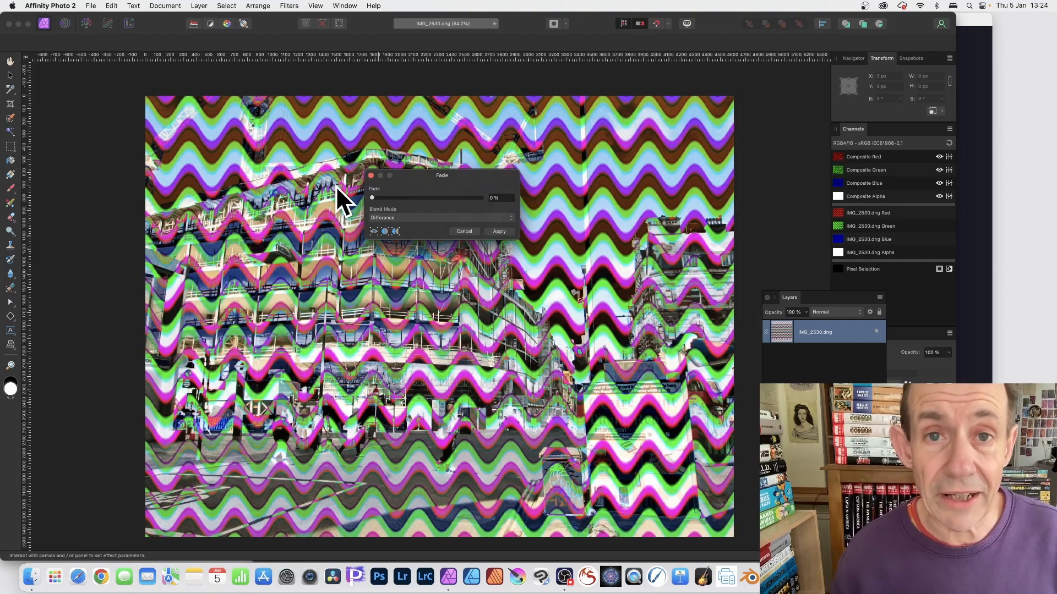
click(500, 232)
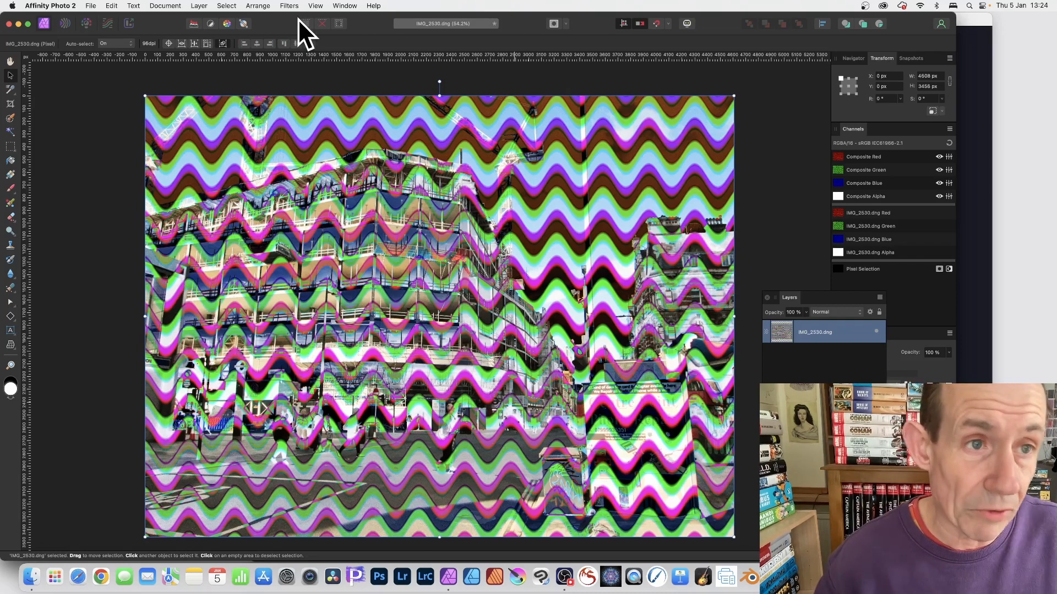
Add a live Procedural Texture filter to the photo layer and load the RGB Wave preset from Coloured patterns
click(199, 7)
mouse_move(212, 134)
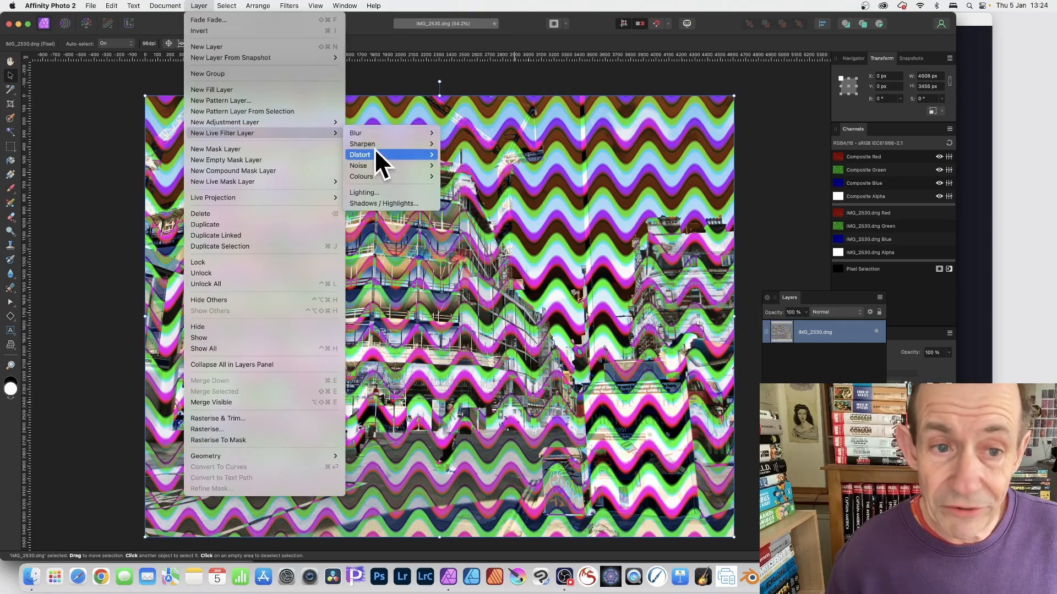
mouse_move(376, 174)
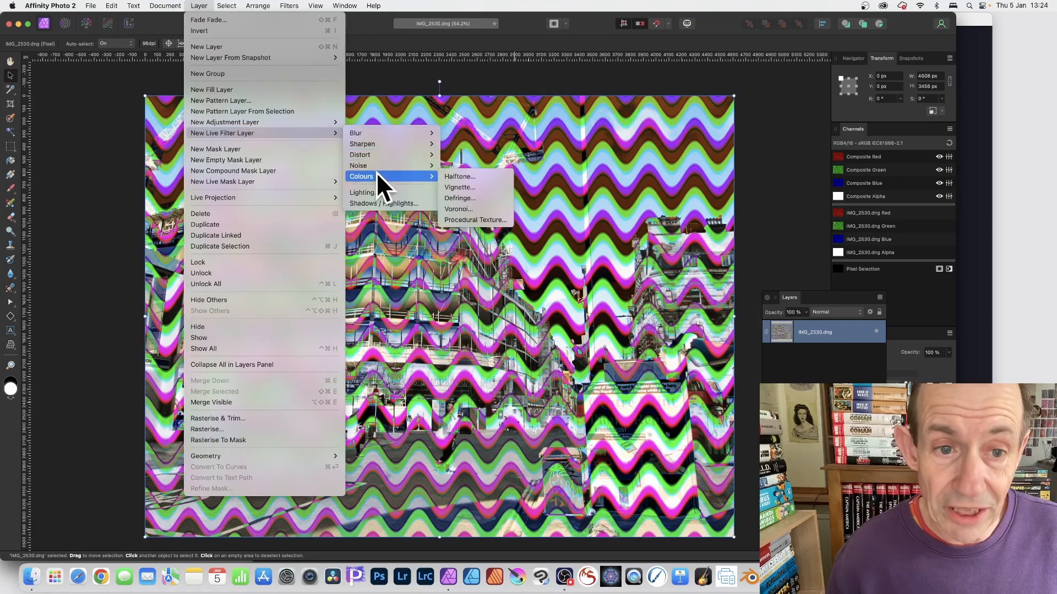
click(497, 219)
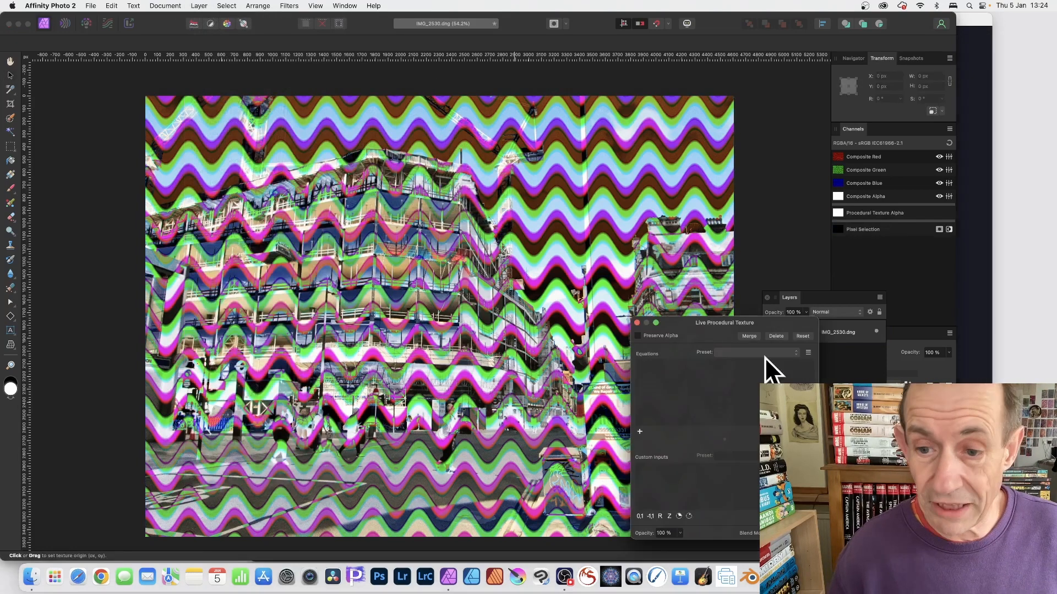
drag(732, 323, 378, 100)
click(375, 125)
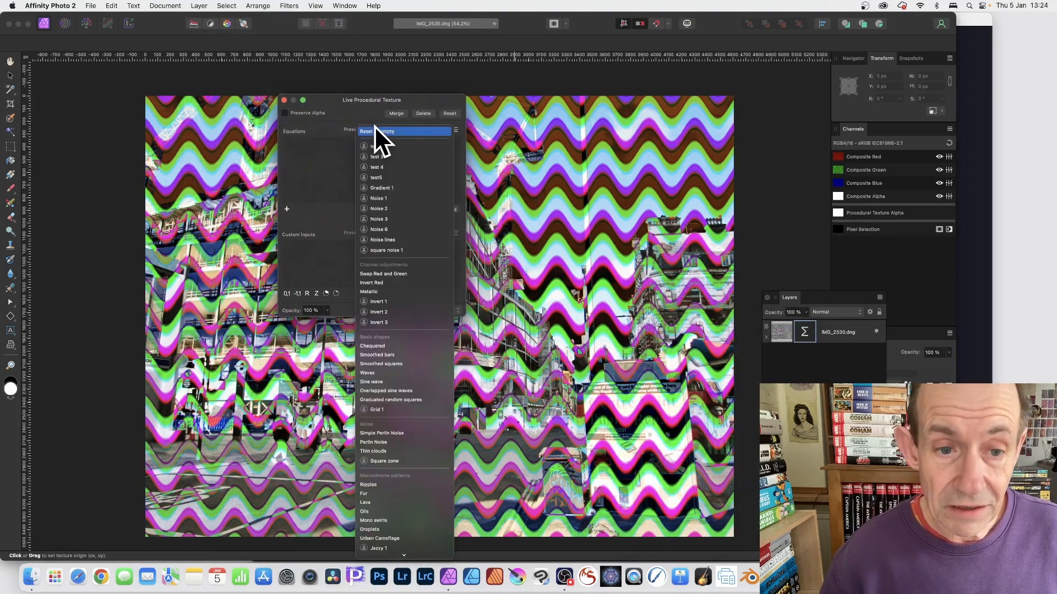
scroll(374, 140, down, 5)
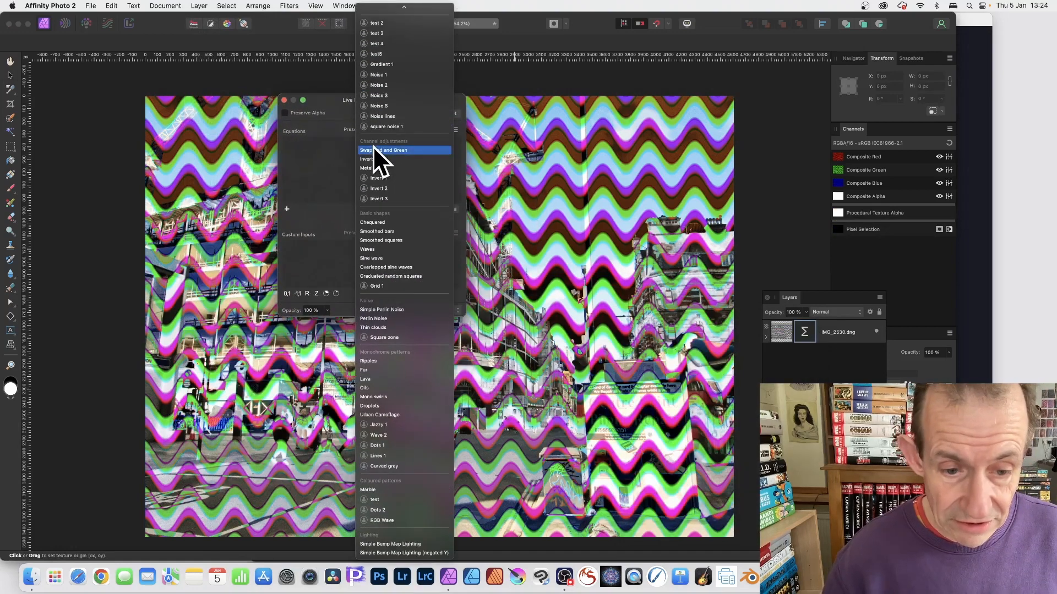
click(385, 520)
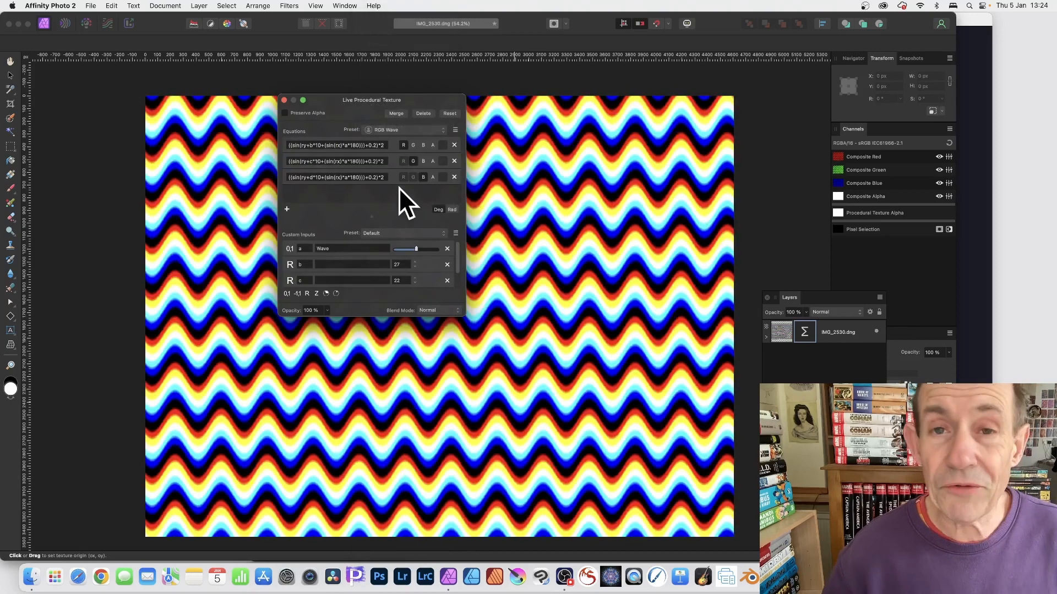
Try Preset 1 for the live texture's custom inputs, and return them to the Default preset
drag(418, 96, 463, 87)
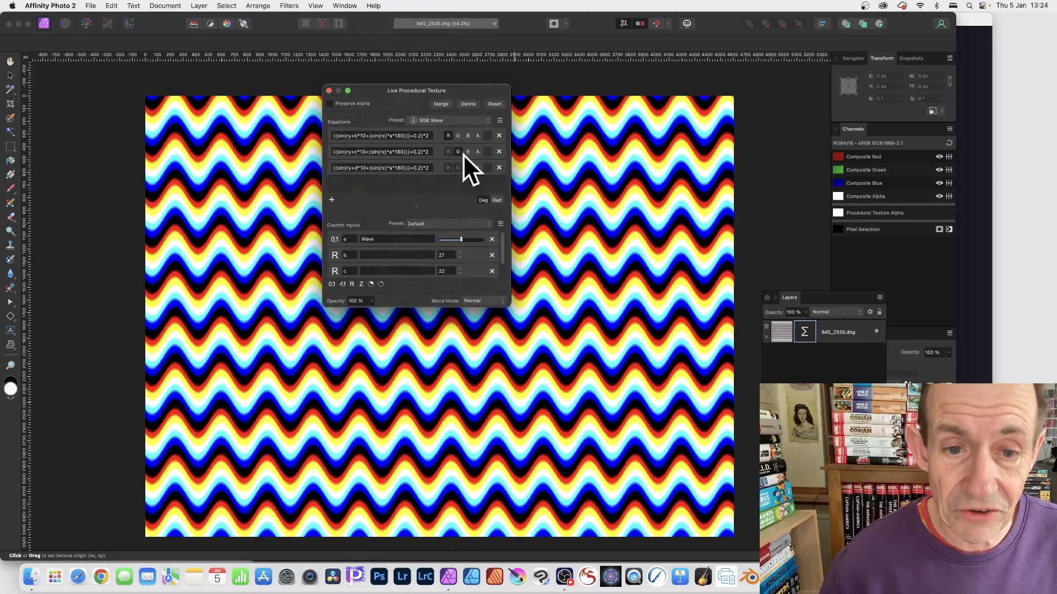
click(430, 222)
click(428, 233)
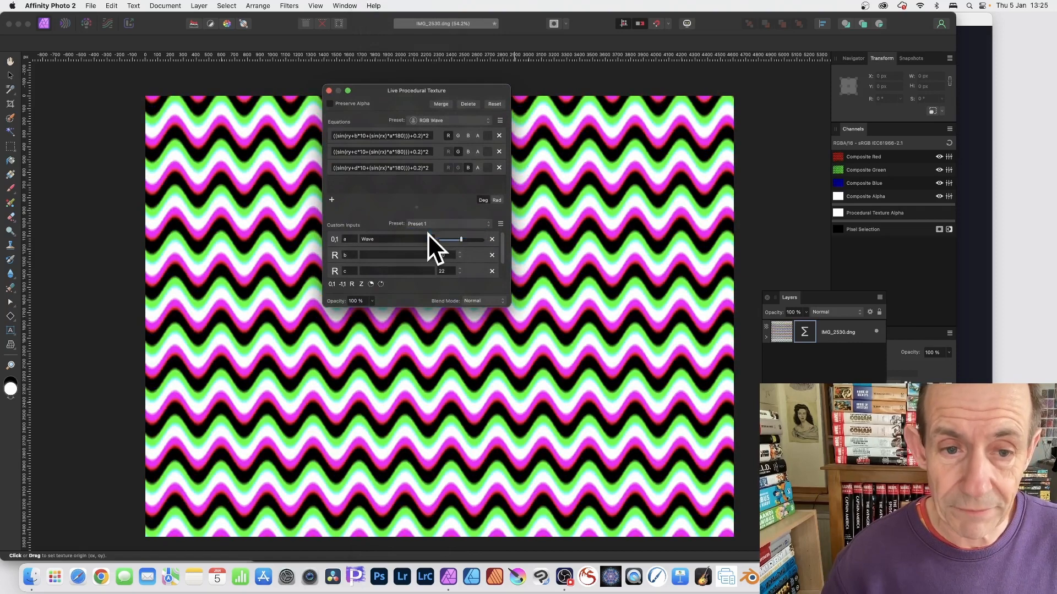
click(425, 223)
click(426, 215)
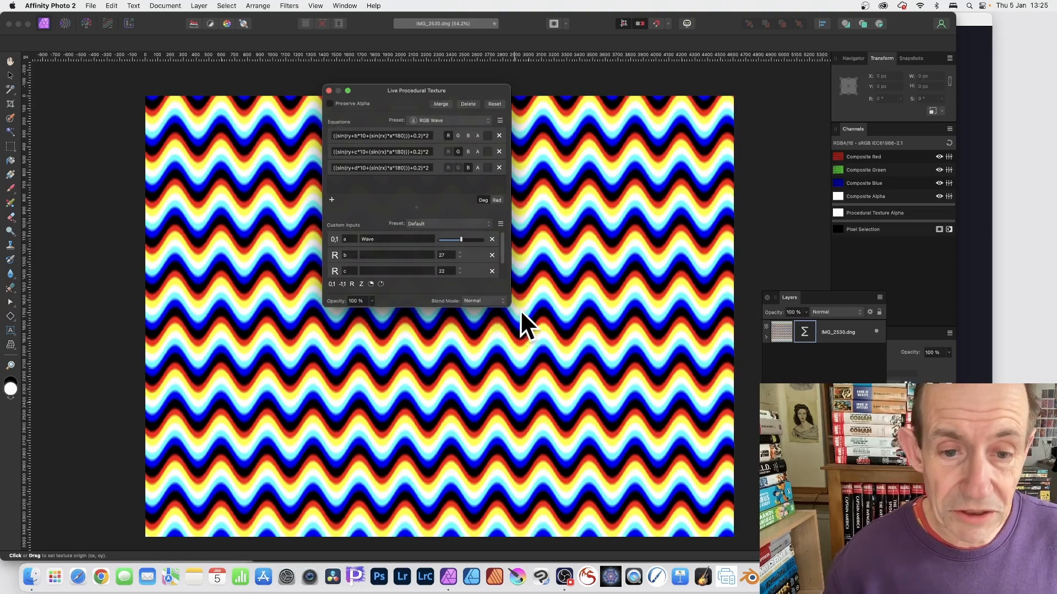
Set the live Procedural Texture filter's blend mode to Darker Colour and its opacity to 40%, and close its settings
click(487, 300)
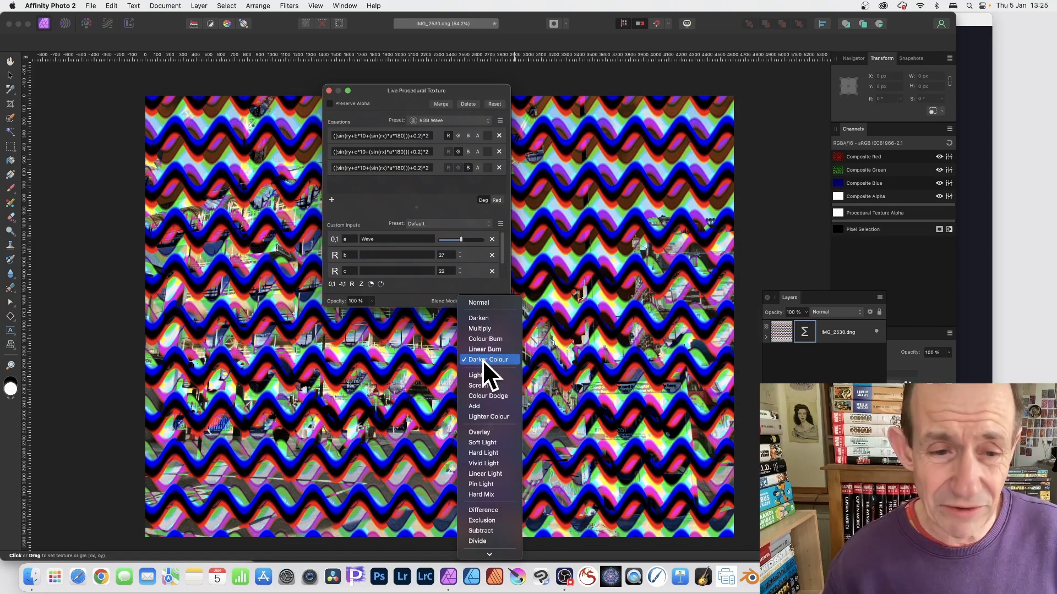
click(482, 360)
click(372, 300)
drag(354, 308, 324, 308)
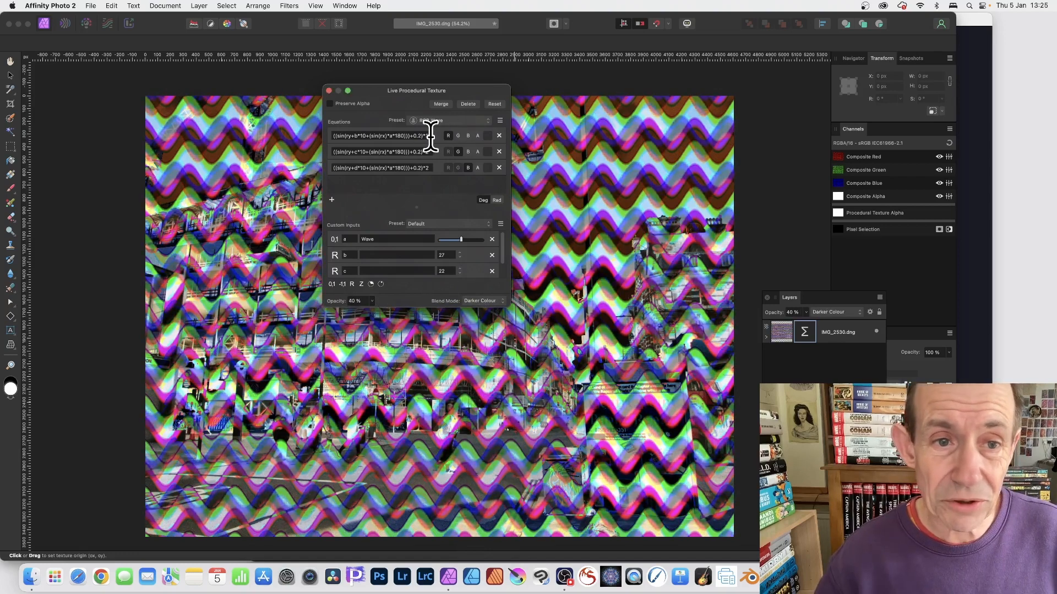
click(329, 90)
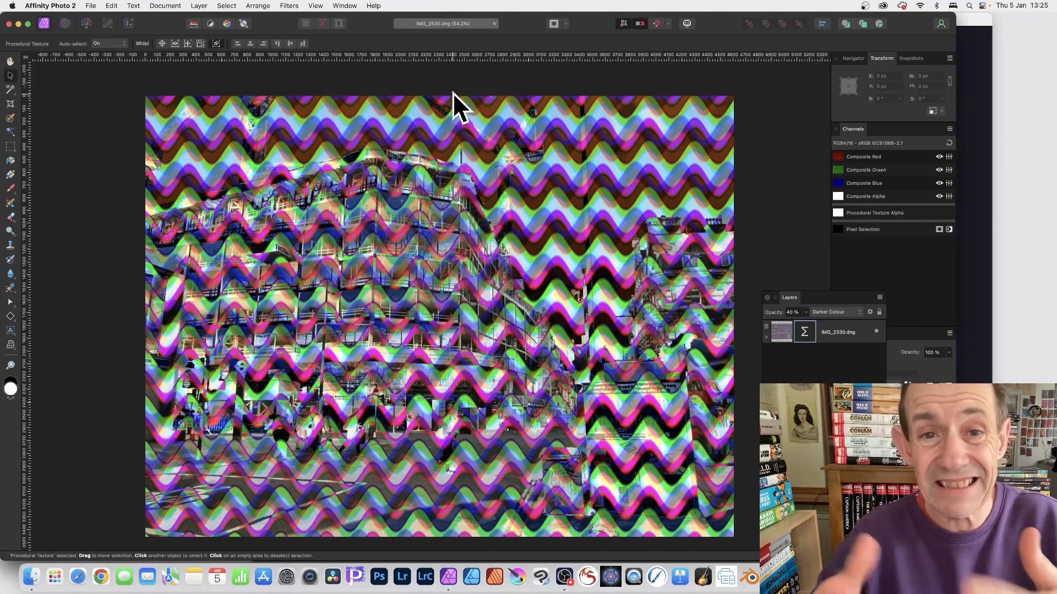
Move the Layers panel over the photo, expand the IMG_2530.dng layer, and toggle the visibility of its Procedural Texture filter
click(792, 297)
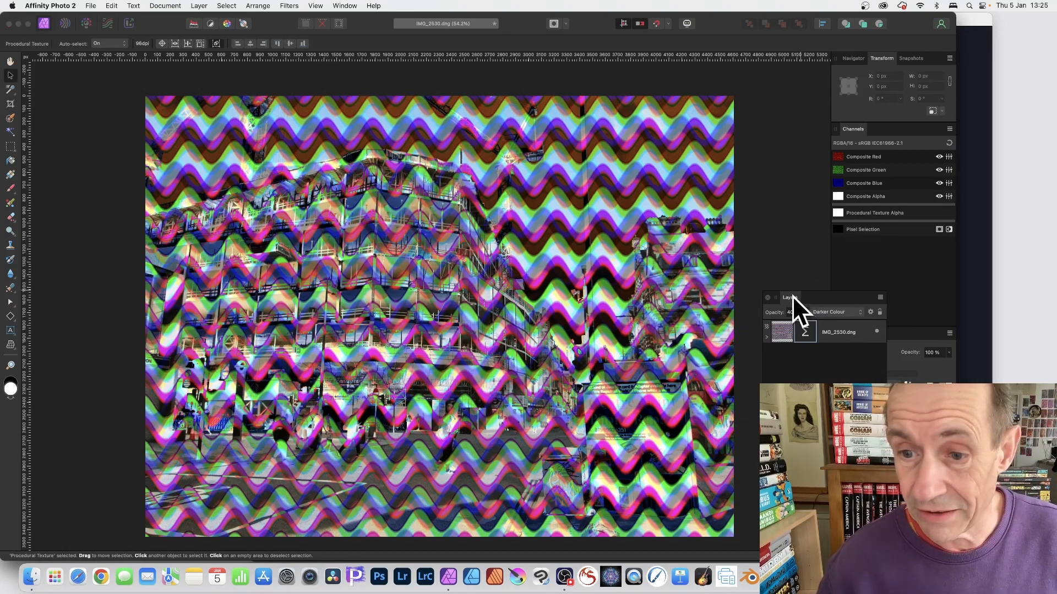
drag(792, 295, 456, 115)
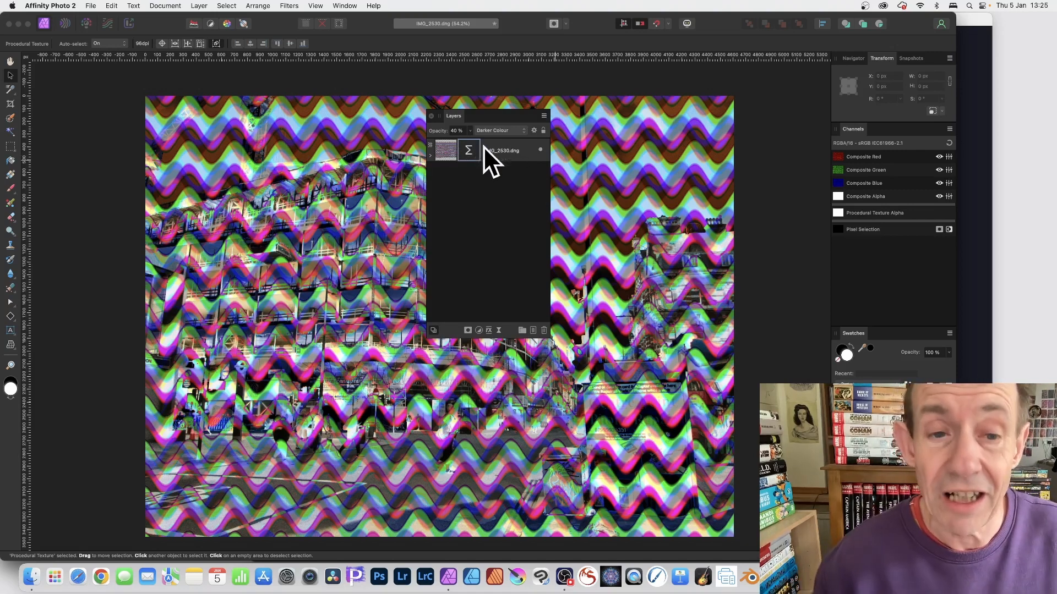
click(431, 155)
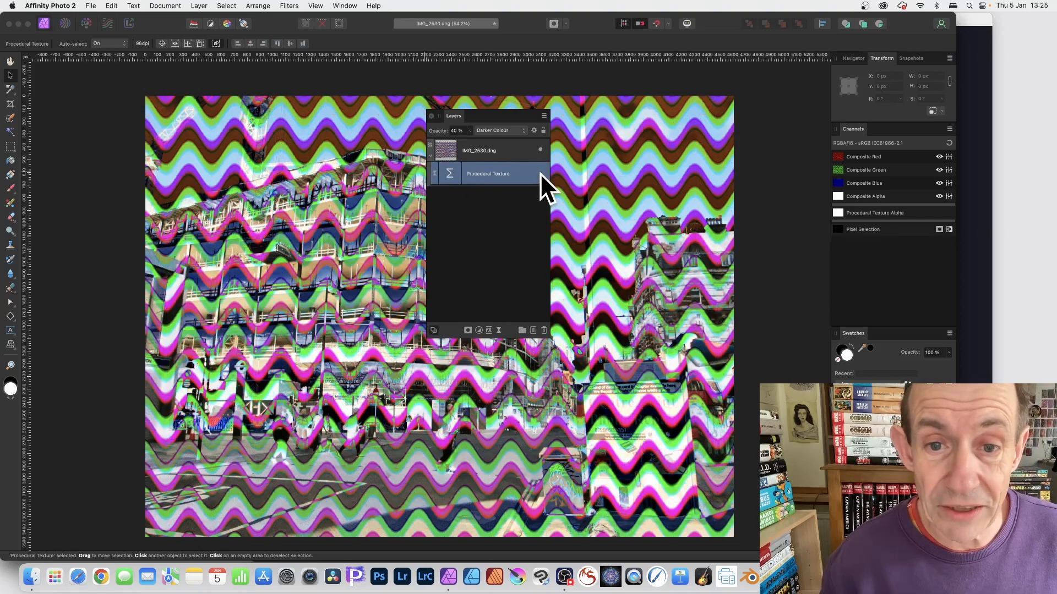
click(540, 173)
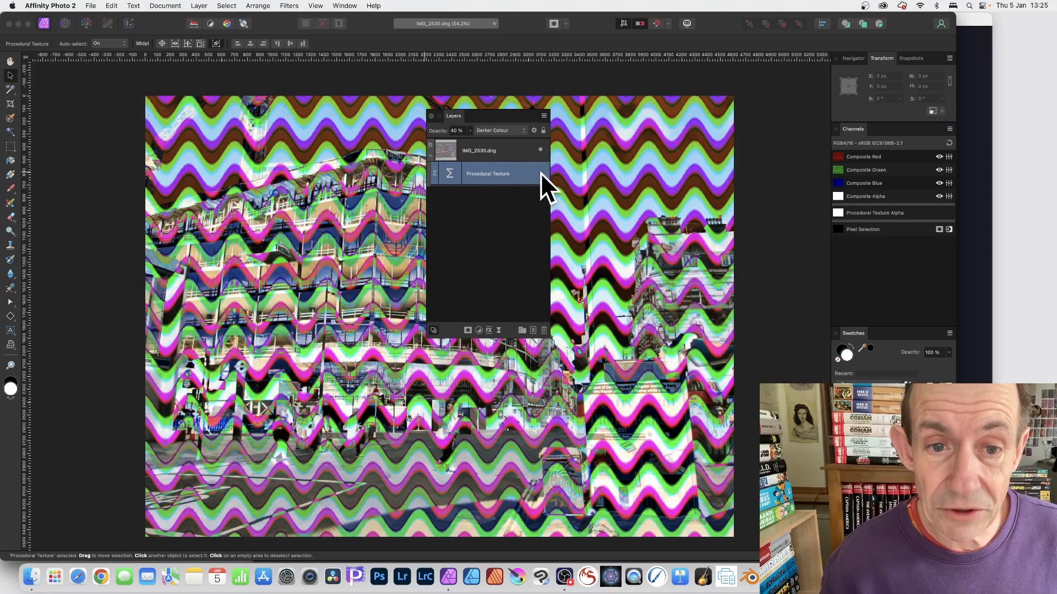